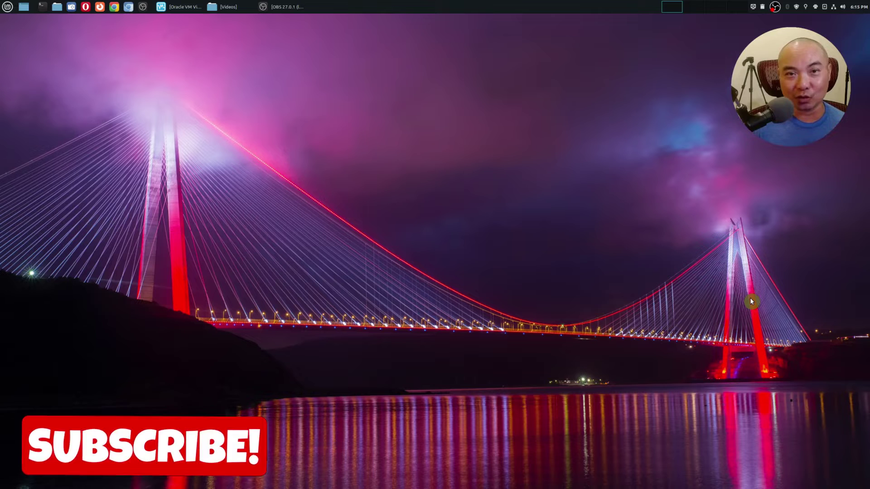
Bring back VirtualBox Manager and start the Windows 11 virtual machine
{"action": "left_click", "coordinate": [181, 6]}
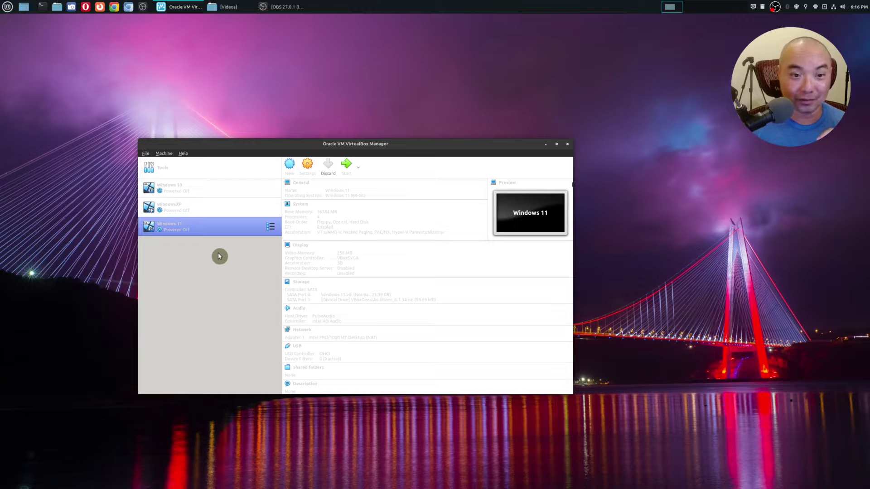
{"action": "left_click", "coordinate": [347, 166]}
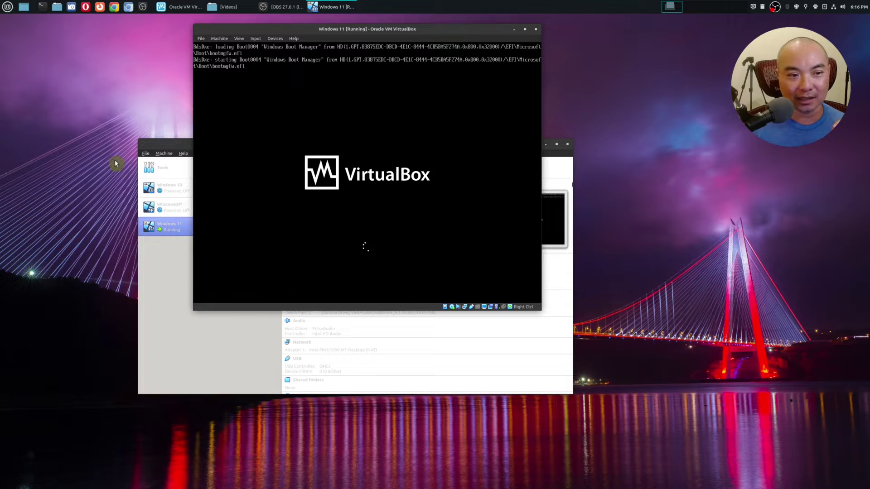
Minimize VirtualBox Manager and sign in to Windows 11 with the account password
{"action": "left_click", "coordinate": [175, 141]}
{"action": "left_click", "coordinate": [546, 144]}
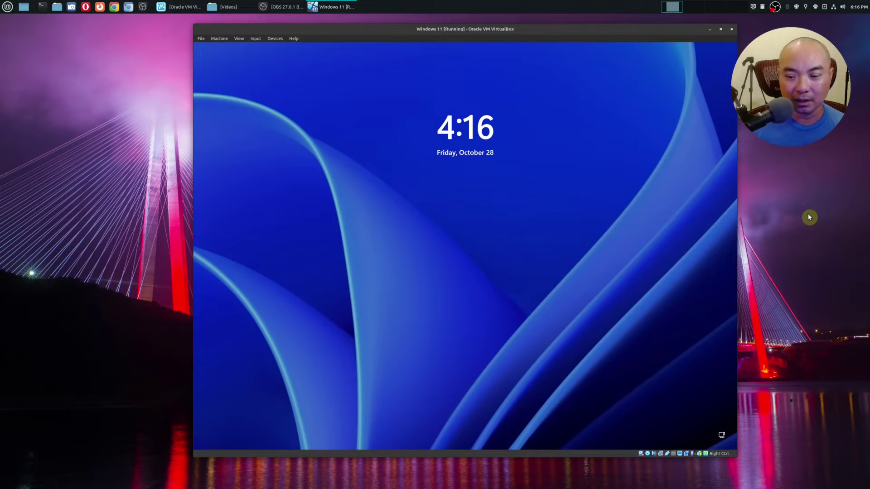
{"action": "left_click", "coordinate": [468, 232]}
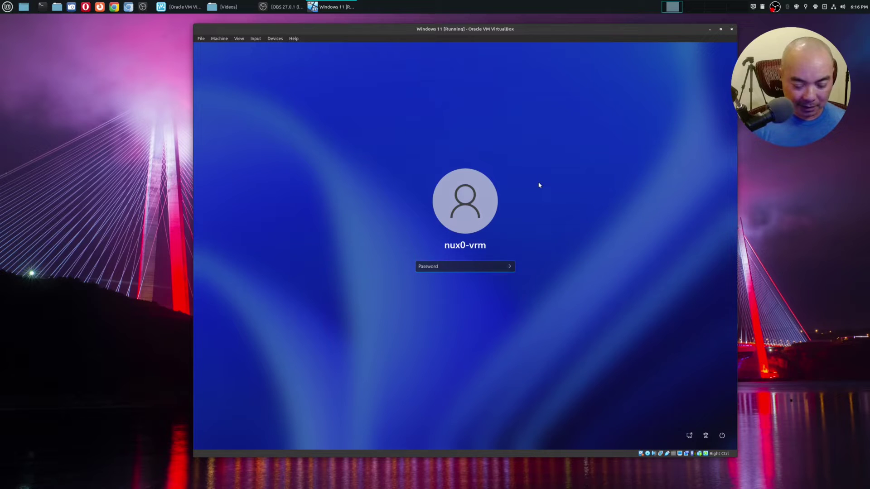
{"action": "type", "text": "••"}
{"action": "key", "text": "Return"}
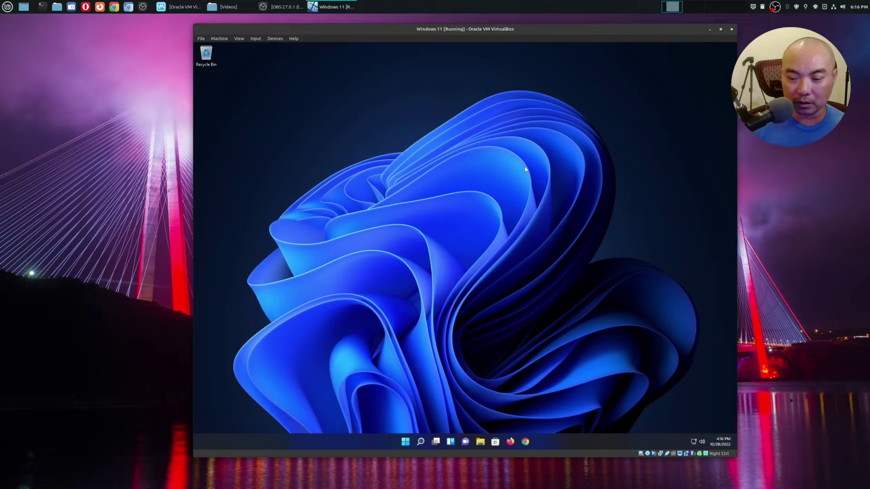
Switch the VM display to full-screen mode from the View menu
{"action": "left_click", "coordinate": [237, 39]}
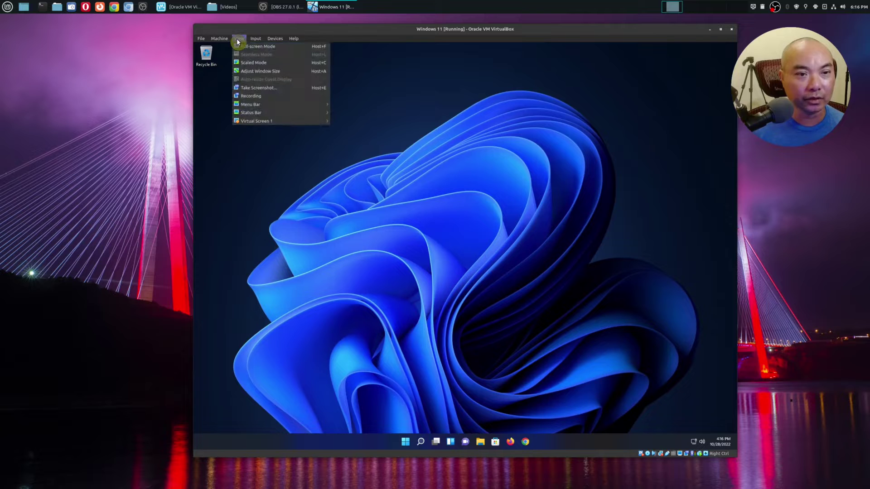
{"action": "left_click", "coordinate": [261, 46]}
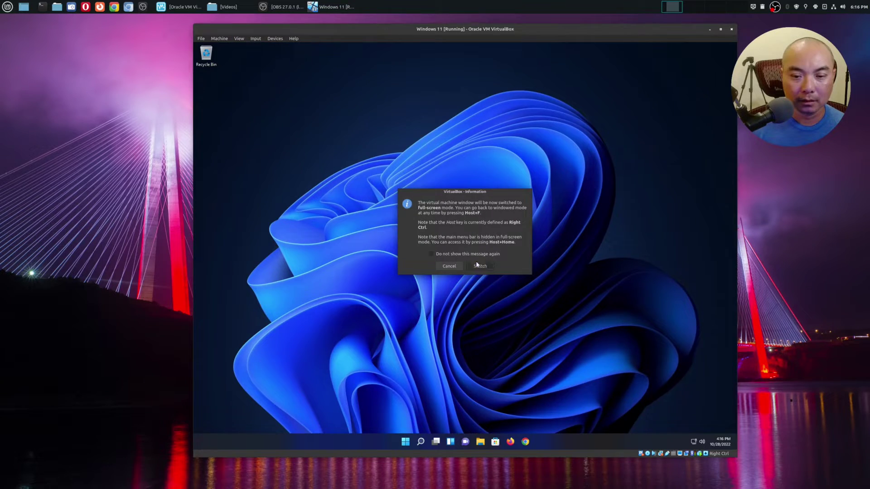
{"action": "left_click", "coordinate": [479, 266]}
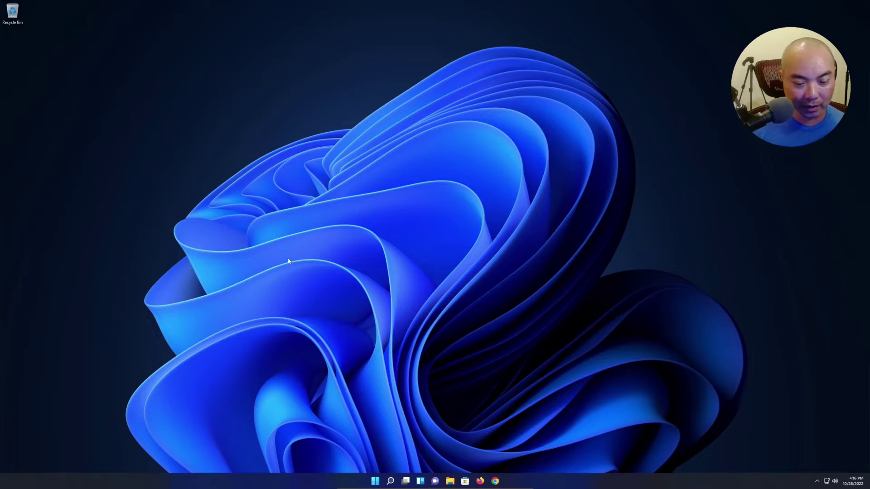
Open and close the Start menu, dismiss the Guest Additions notification, then reopen Start
{"action": "left_click", "coordinate": [376, 481]}
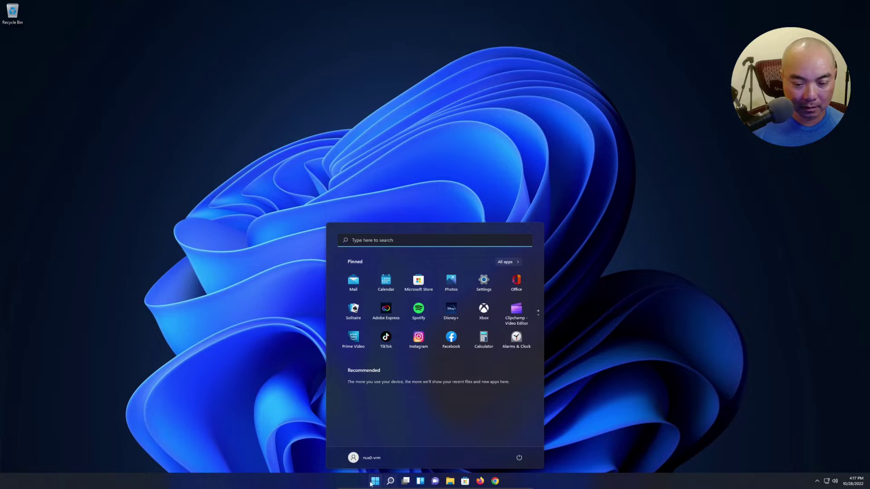
{"action": "left_click", "coordinate": [213, 439]}
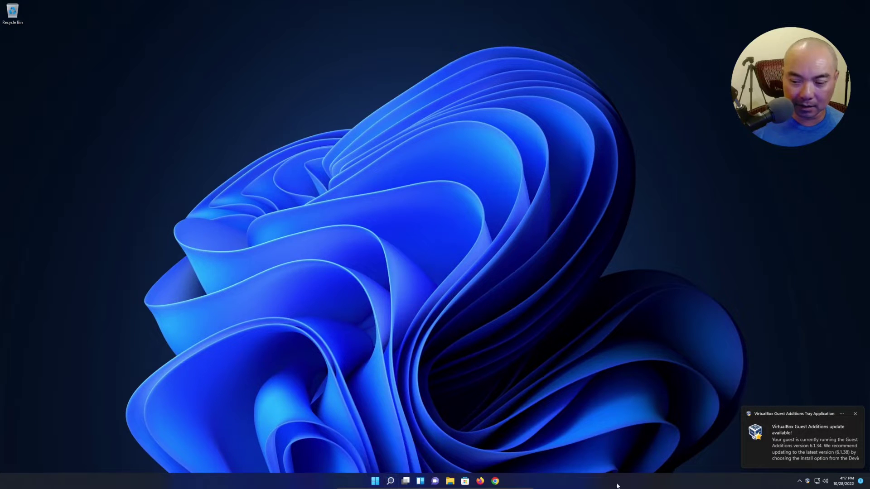
{"action": "left_click", "coordinate": [854, 414]}
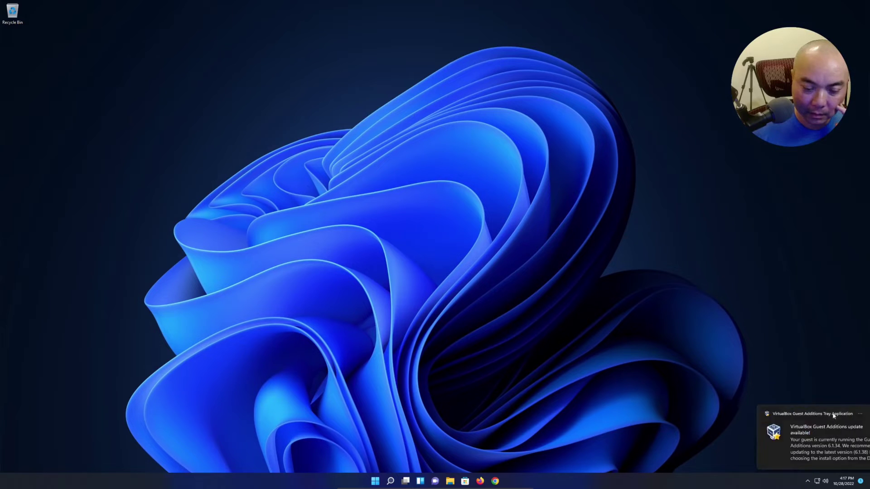
{"action": "left_click", "coordinate": [374, 482]}
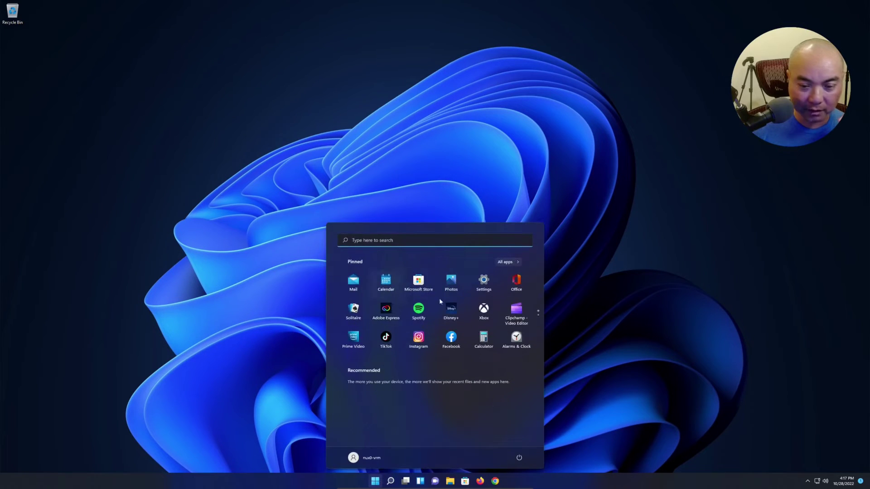
Close the Start menu and open and close the widgets board twice
{"action": "left_click", "coordinate": [658, 411]}
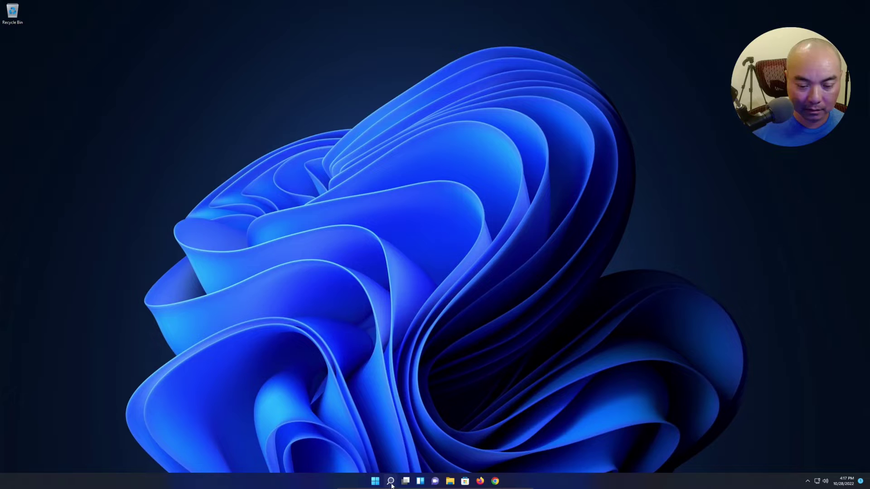
{"action": "mouse_move", "coordinate": [392, 484]}
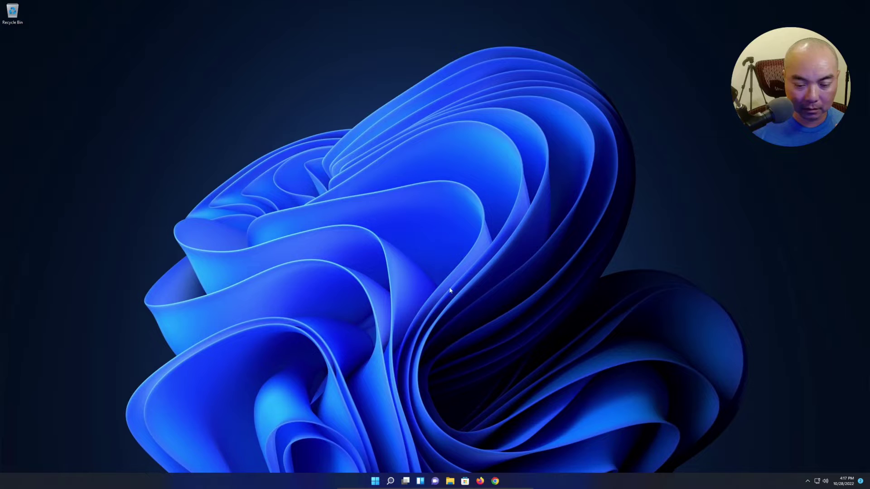
{"action": "key", "text": "super+w"}
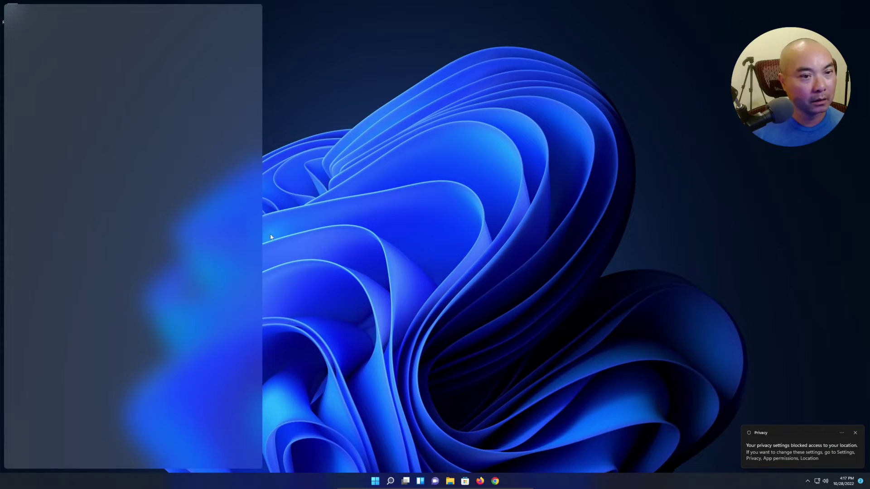
{"action": "left_click", "coordinate": [271, 237]}
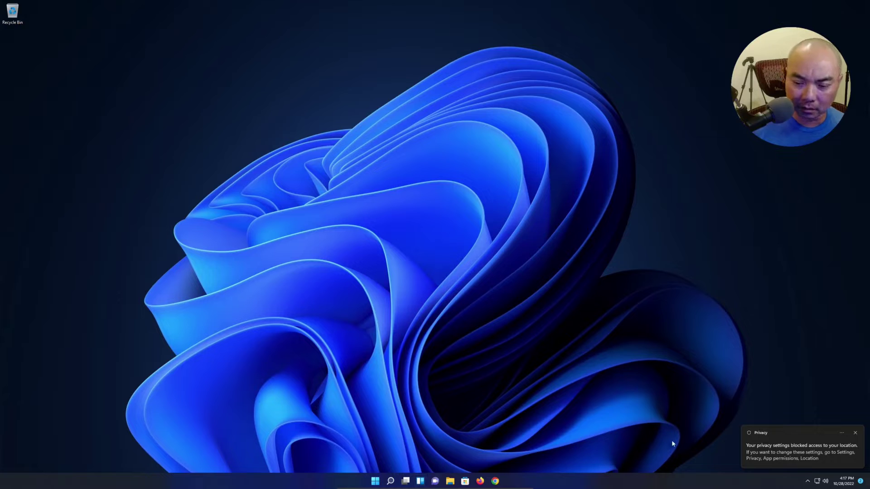
{"action": "left_click", "coordinate": [420, 481]}
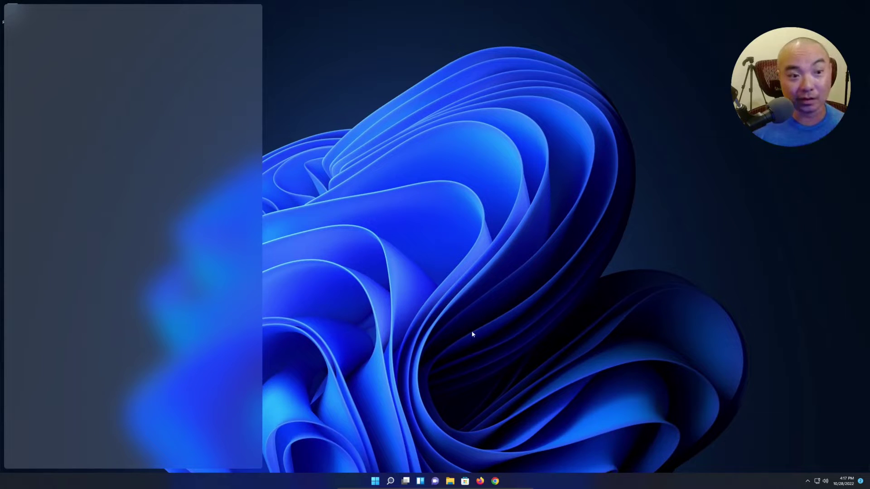
{"action": "left_click", "coordinate": [358, 354]}
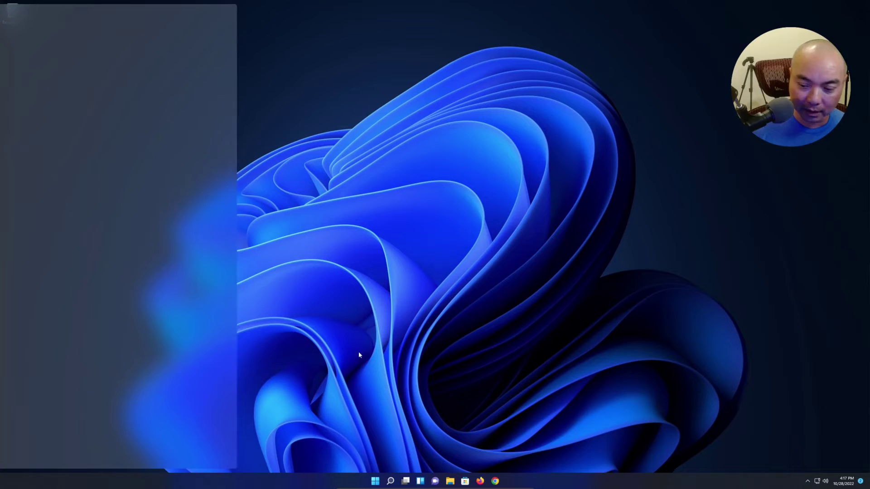
Open and close the taskbar Chat panel twice
{"action": "left_click", "coordinate": [434, 483]}
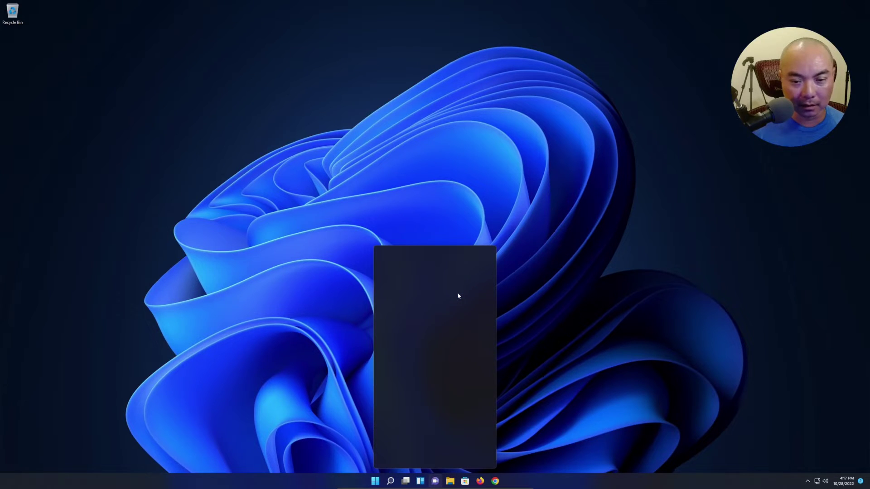
{"action": "left_click", "coordinate": [547, 410]}
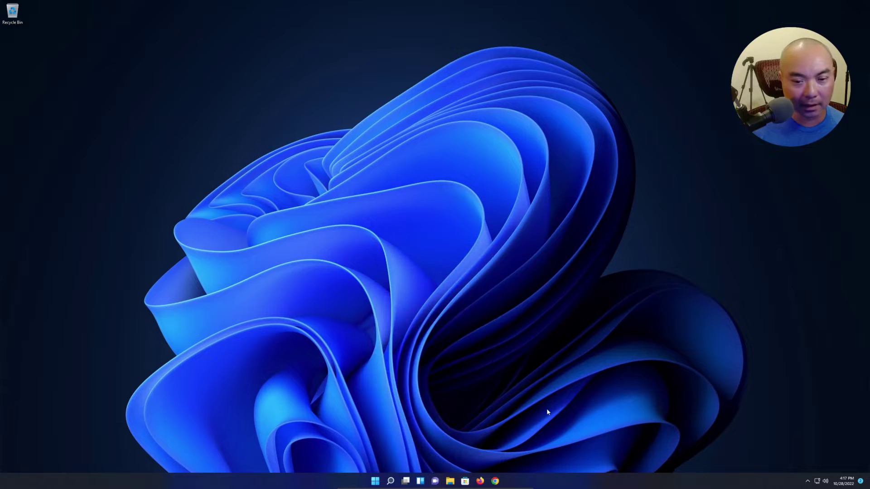
{"action": "left_click", "coordinate": [434, 483]}
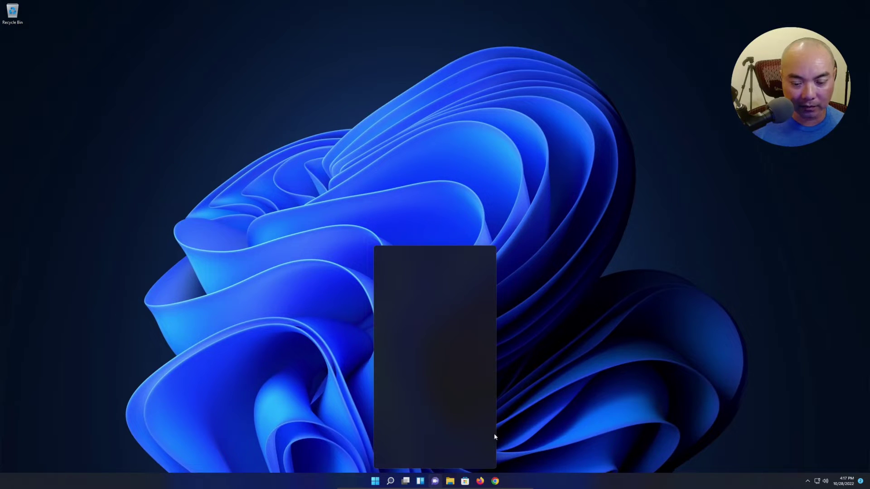
{"action": "left_click", "coordinate": [538, 425]}
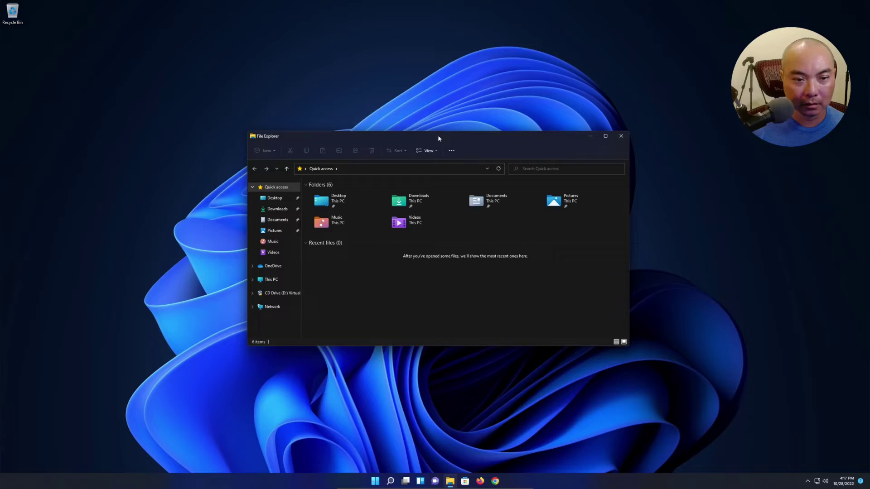
Move File Explorer up-left, enlarge it, view the empty Desktop folder, then minimize it
{"action": "left_click_drag", "start_coordinate": [438, 135], "coordinate": [321, 75]}
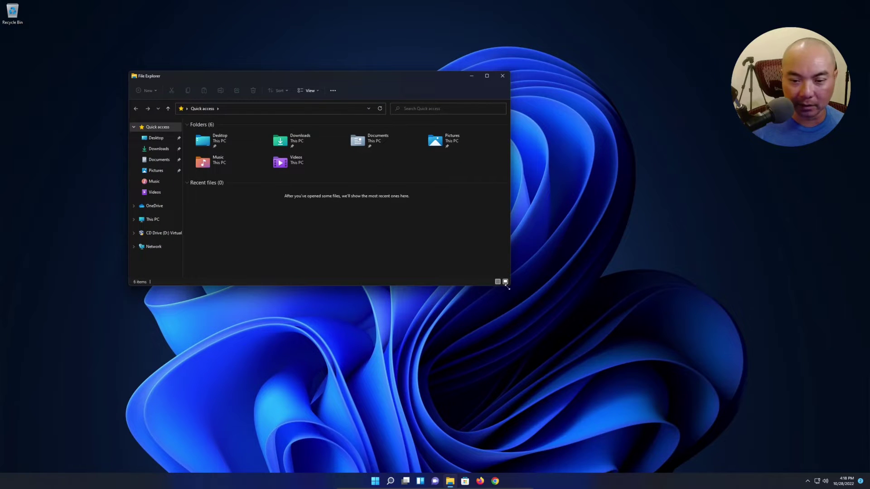
{"action": "left_click_drag", "start_coordinate": [509, 288], "coordinate": [569, 347]}
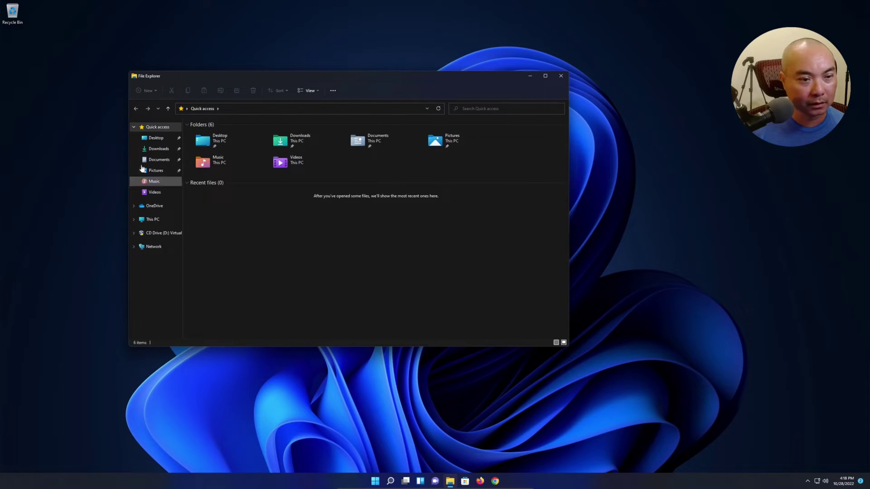
{"action": "left_click", "coordinate": [161, 141]}
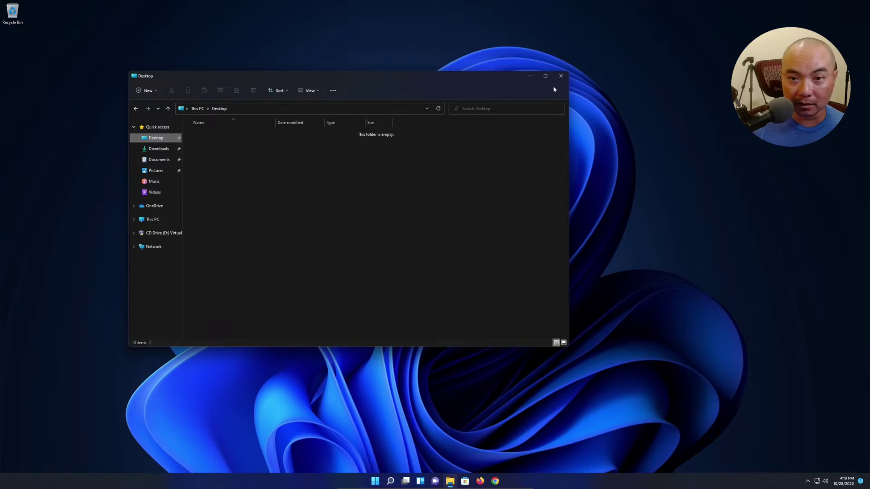
{"action": "left_click", "coordinate": [534, 76]}
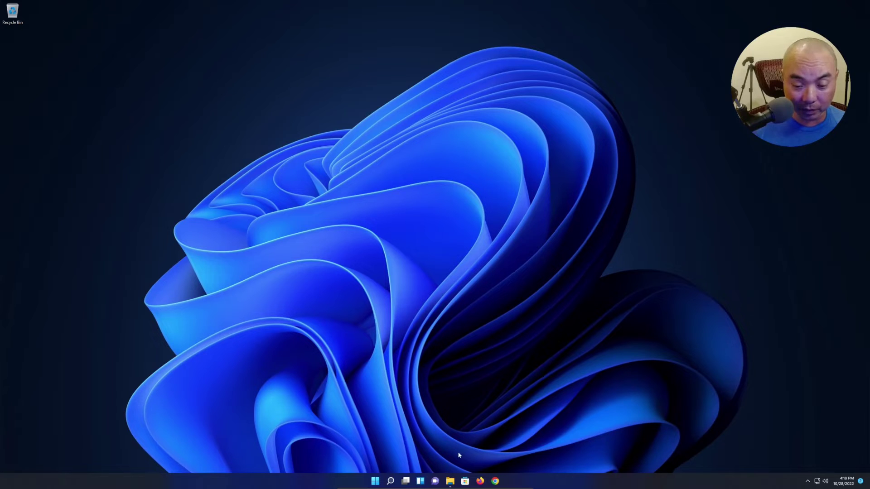
Launch Microsoft Store and browse its Apps and Gaming sections
{"action": "left_click", "coordinate": [466, 481]}
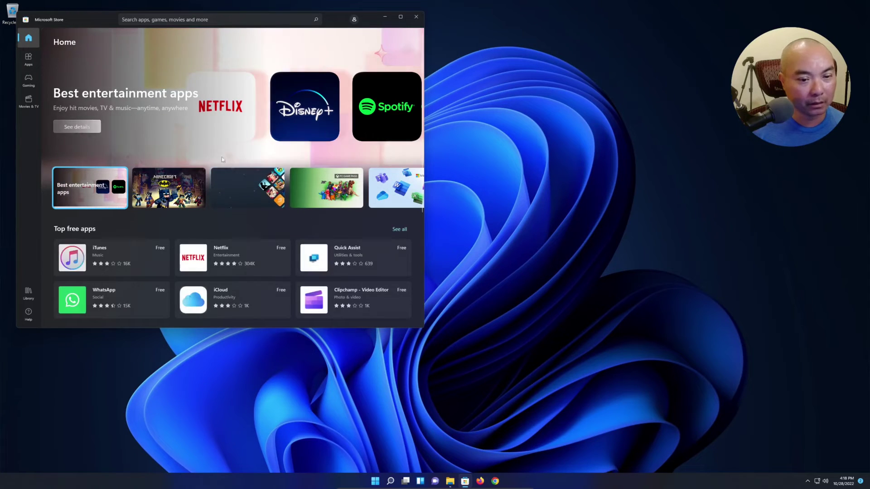
{"action": "left_click", "coordinate": [37, 65]}
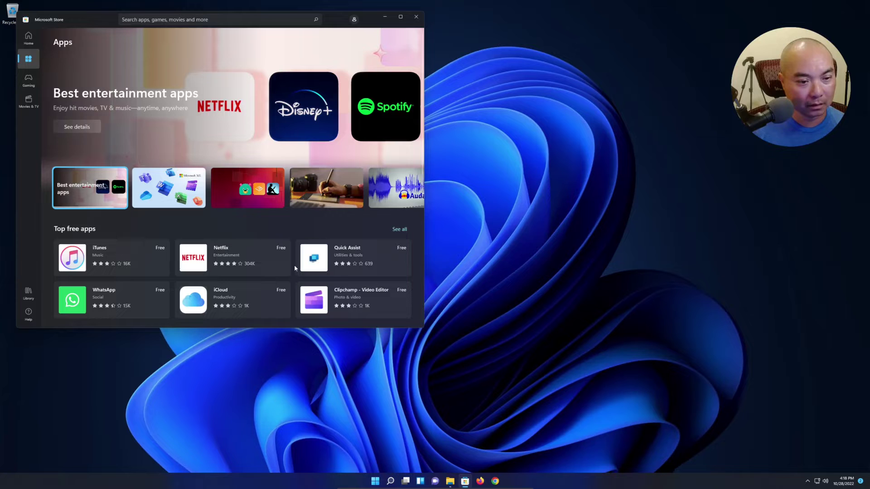
{"action": "left_click", "coordinate": [28, 81]}
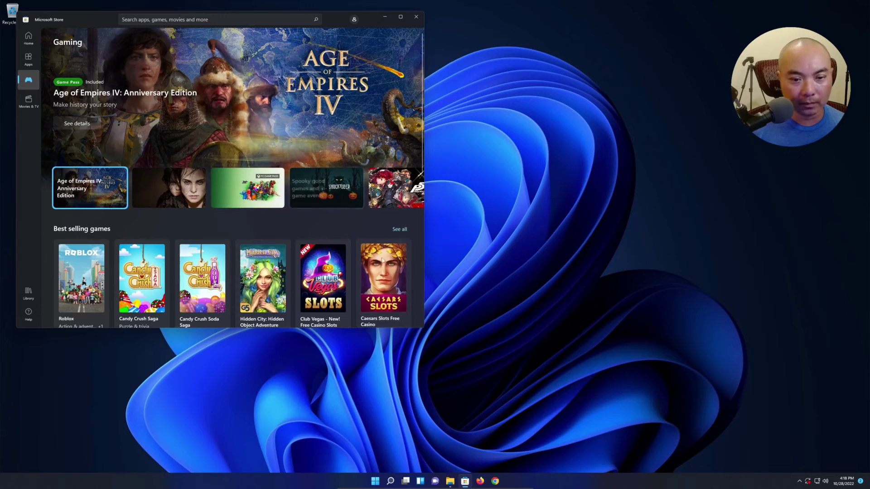
{"action": "scroll", "coordinate": [411, 239], "scroll_direction": "down", "scroll_amount": 1}
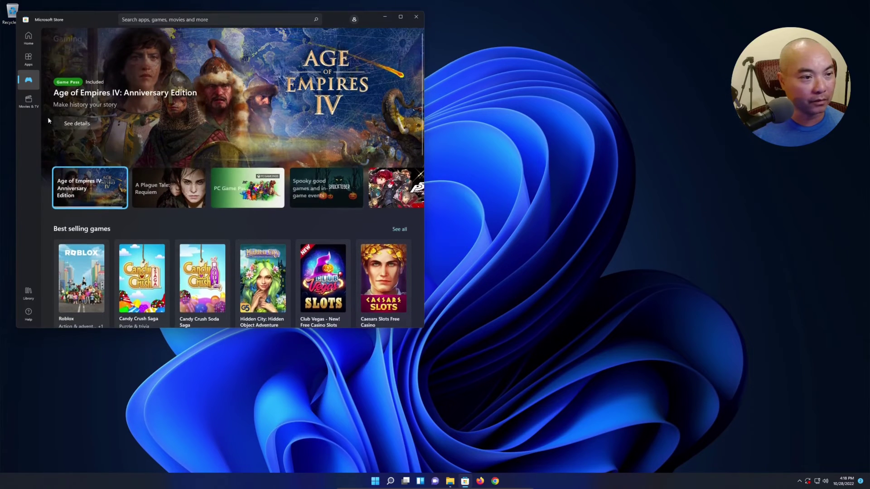
View the Movies & TV section and the empty Library, then close the Store
{"action": "left_click", "coordinate": [28, 101]}
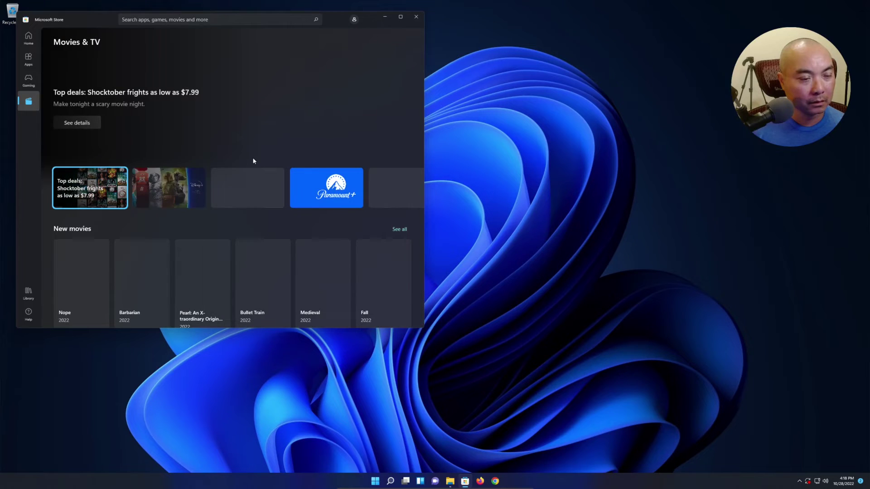
{"action": "left_click", "coordinate": [28, 292]}
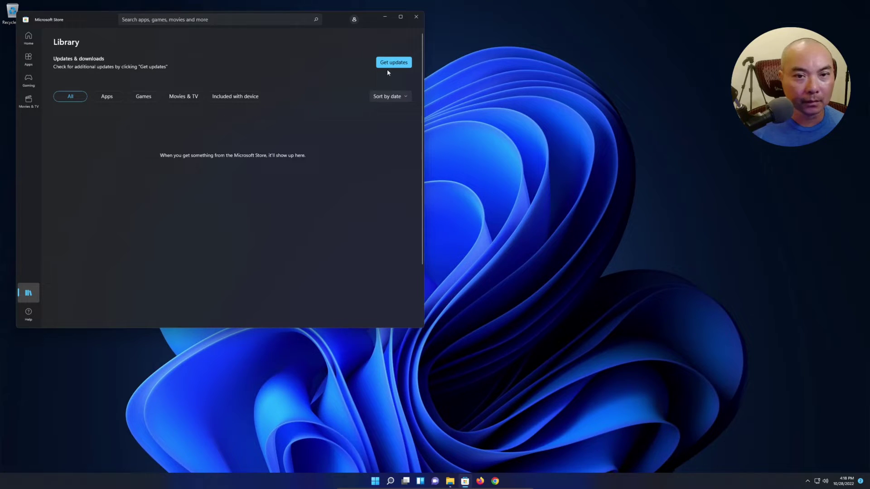
{"action": "left_click", "coordinate": [418, 19]}
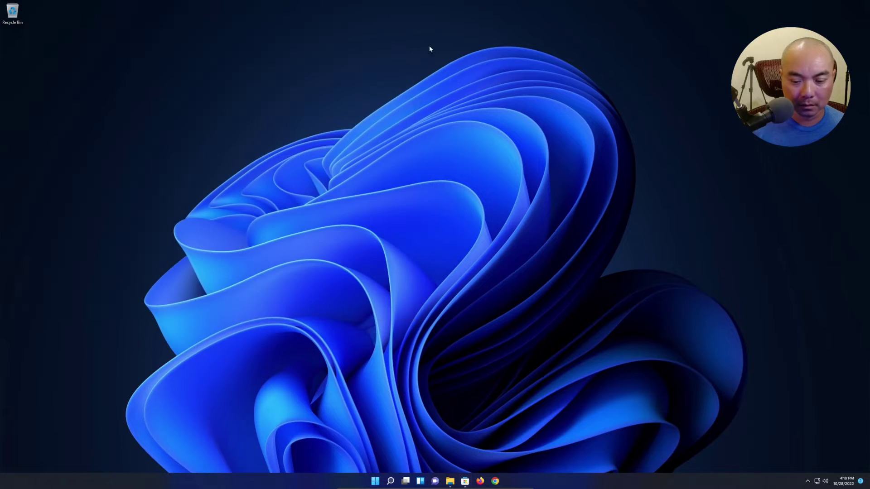
{"action": "left_click", "coordinate": [480, 482]}
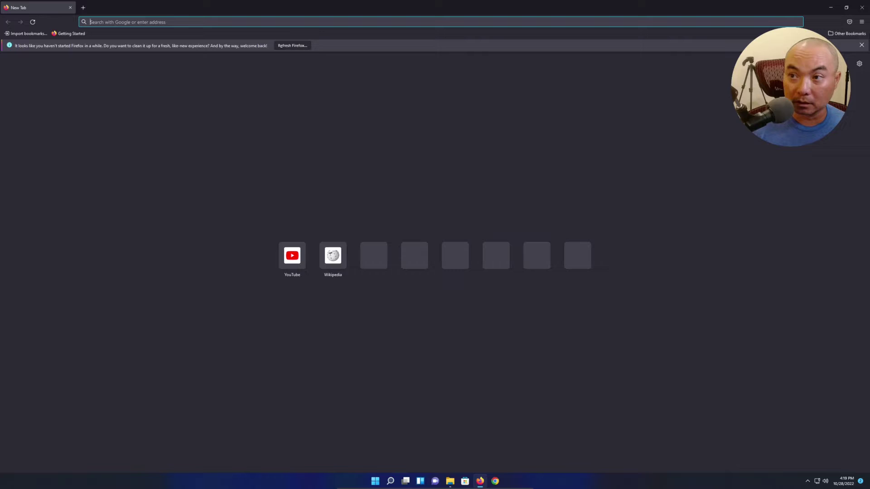
{"action": "left_click", "coordinate": [861, 8]}
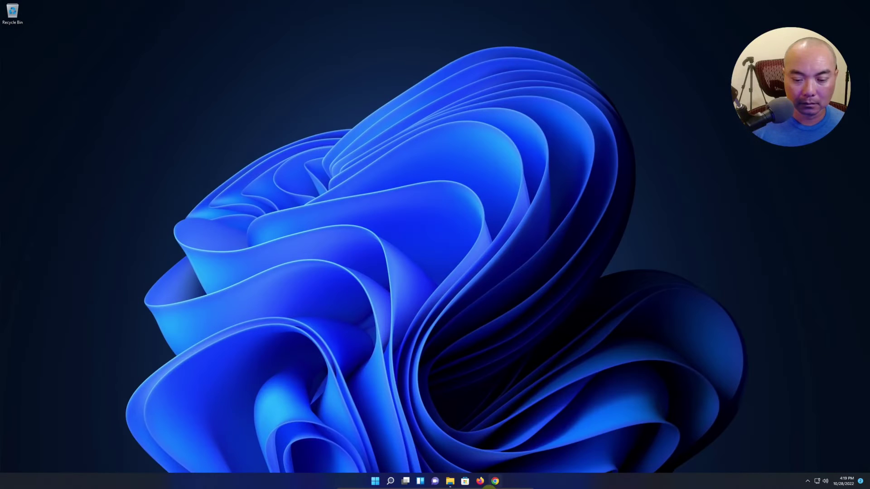
Open the Start menu and scroll through its pinned apps
{"action": "left_click", "coordinate": [376, 481]}
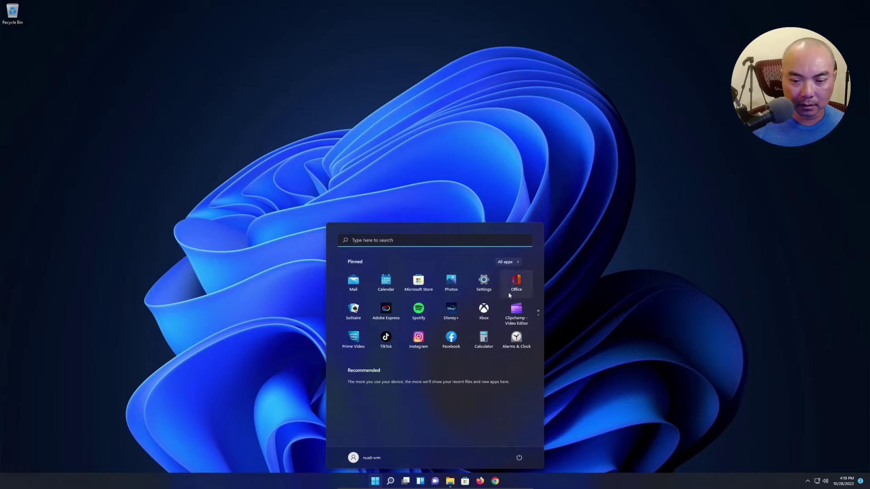
{"action": "scroll", "coordinate": [507, 315], "scroll_direction": "down", "scroll_amount": 1}
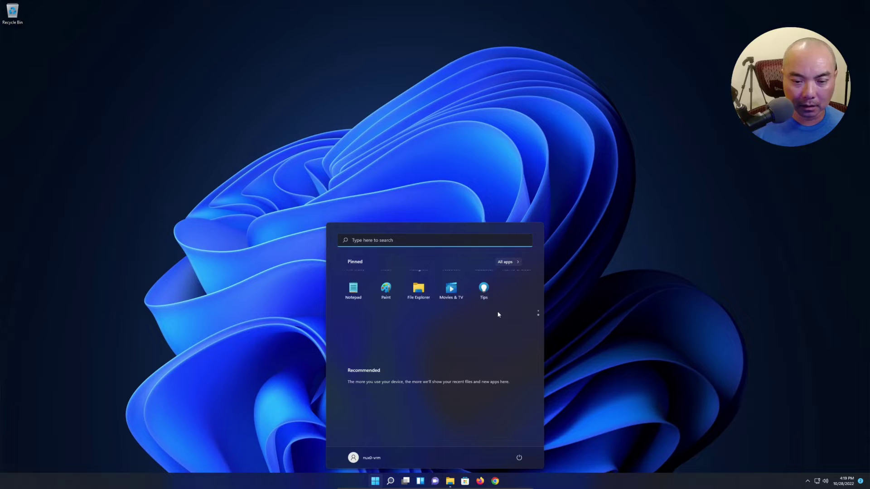
{"action": "scroll", "coordinate": [496, 309], "scroll_direction": "up", "scroll_amount": 1}
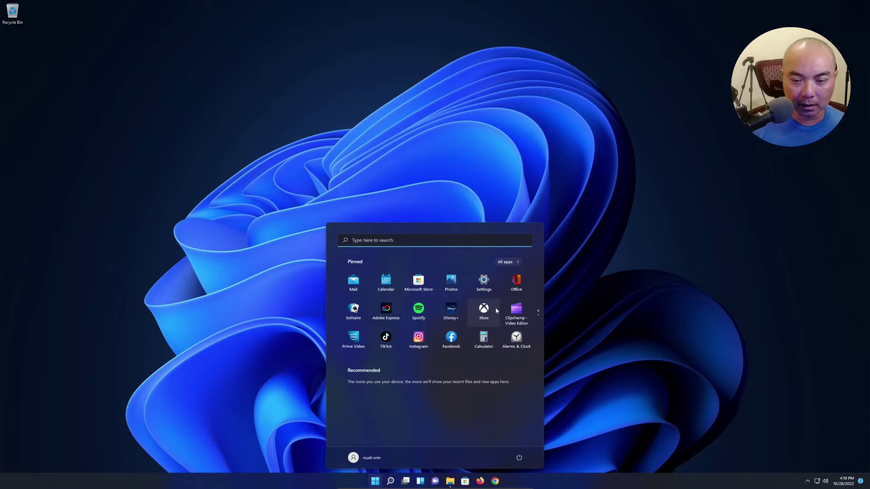
Show the All apps list and scroll through the installed apps
{"action": "left_click", "coordinate": [507, 263]}
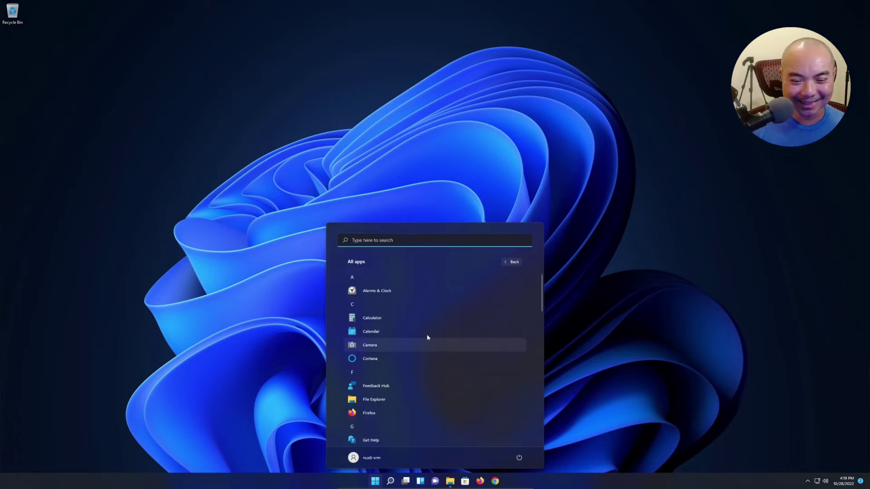
{"action": "scroll", "coordinate": [426, 333], "scroll_direction": "down", "scroll_amount": 2}
{"action": "scroll", "coordinate": [425, 328], "scroll_direction": "down", "scroll_amount": 2}
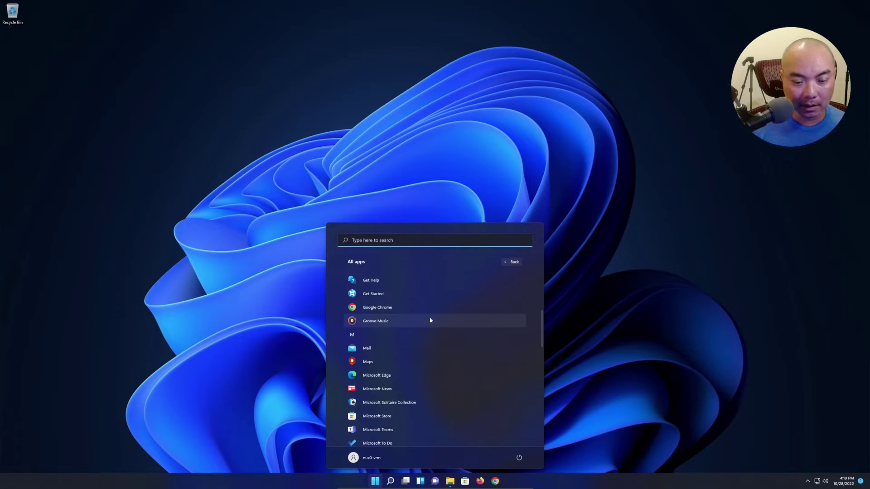
{"action": "scroll", "coordinate": [430, 314], "scroll_direction": "down", "scroll_amount": 2}
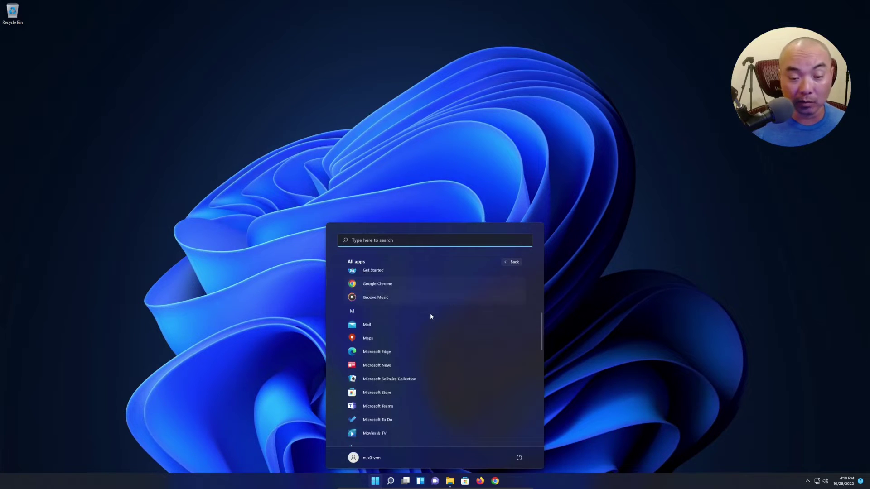
{"action": "scroll", "coordinate": [430, 316], "scroll_direction": "down", "scroll_amount": 1}
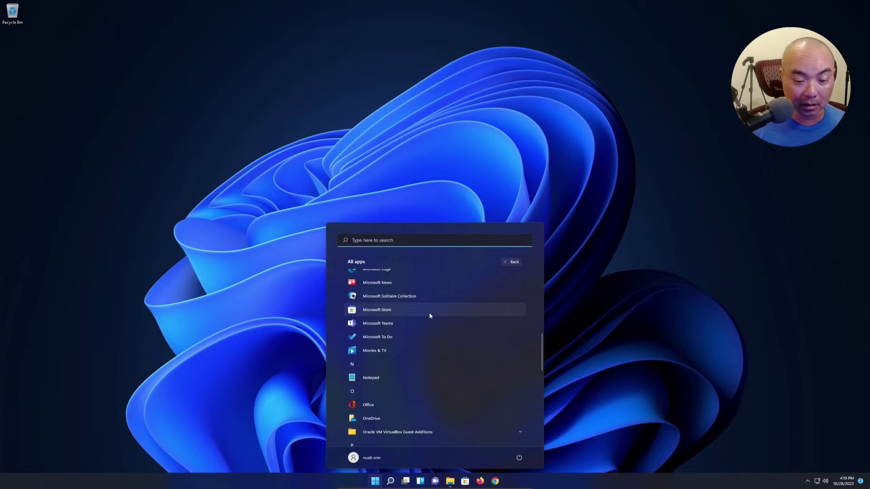
{"action": "scroll", "coordinate": [430, 316], "scroll_direction": "down", "scroll_amount": 2}
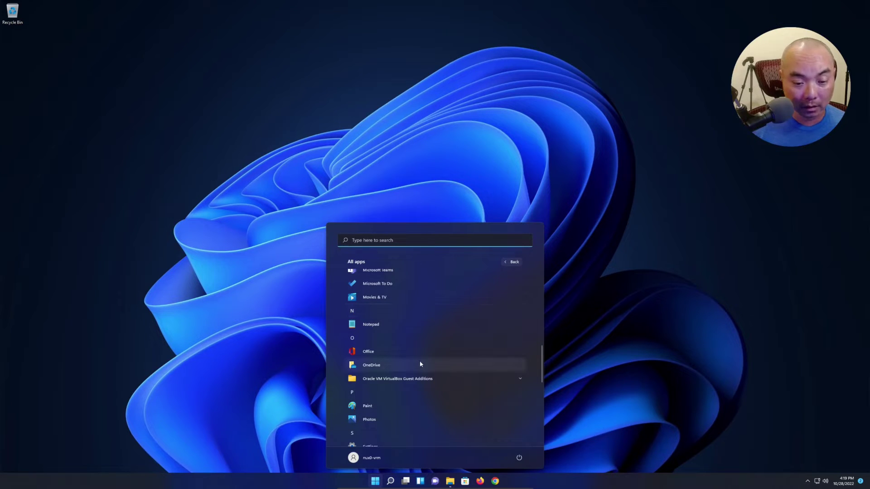
{"action": "scroll", "coordinate": [420, 378], "scroll_direction": "down", "scroll_amount": 3}
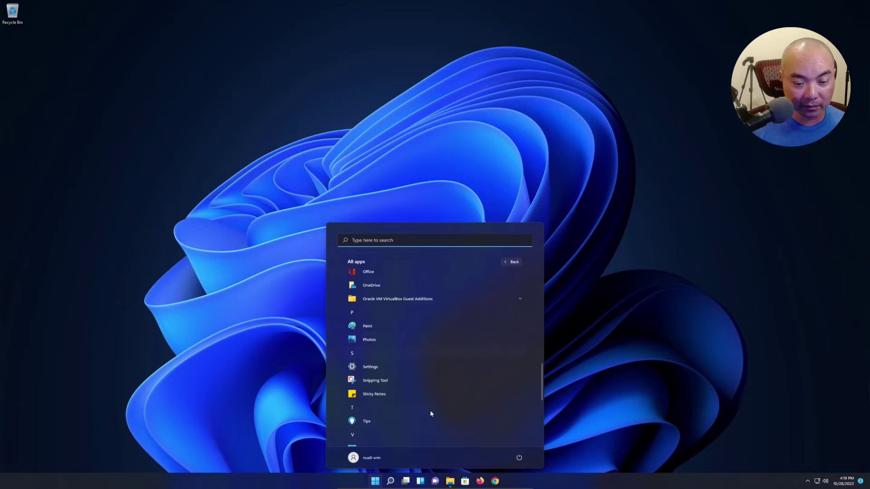
{"action": "scroll", "coordinate": [428, 410], "scroll_direction": "down", "scroll_amount": 6}
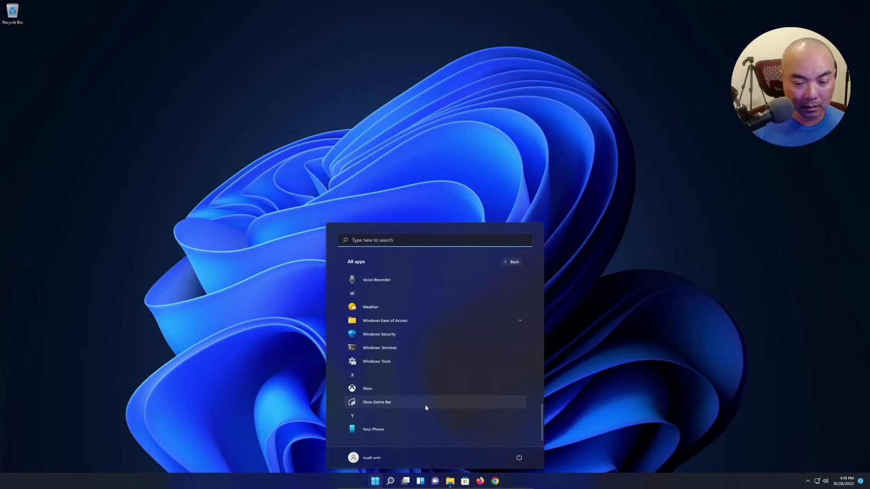
{"action": "scroll", "coordinate": [422, 393], "scroll_direction": "up", "scroll_amount": 8}
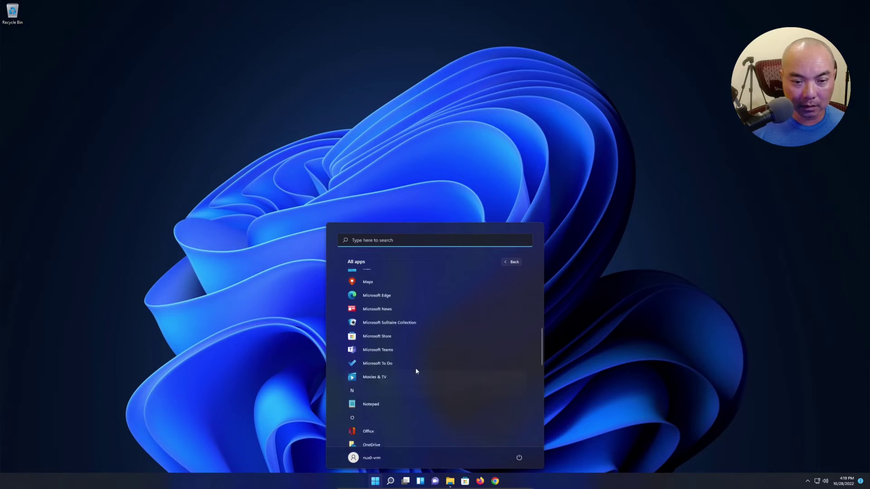
{"action": "scroll", "coordinate": [416, 371], "scroll_direction": "up", "scroll_amount": 10}
Go back to the pinned apps view of the Start menu
{"action": "left_click", "coordinate": [513, 262]}
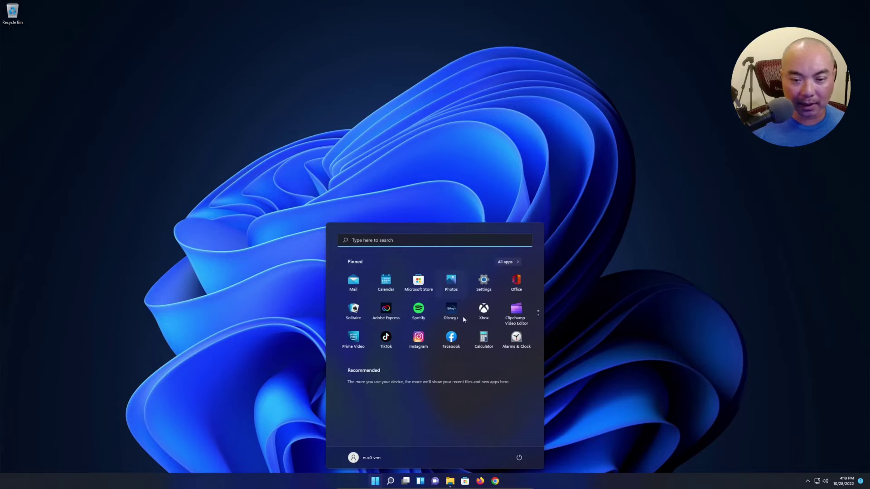
{"action": "scroll", "coordinate": [487, 278], "scroll_direction": "down", "scroll_amount": 1}
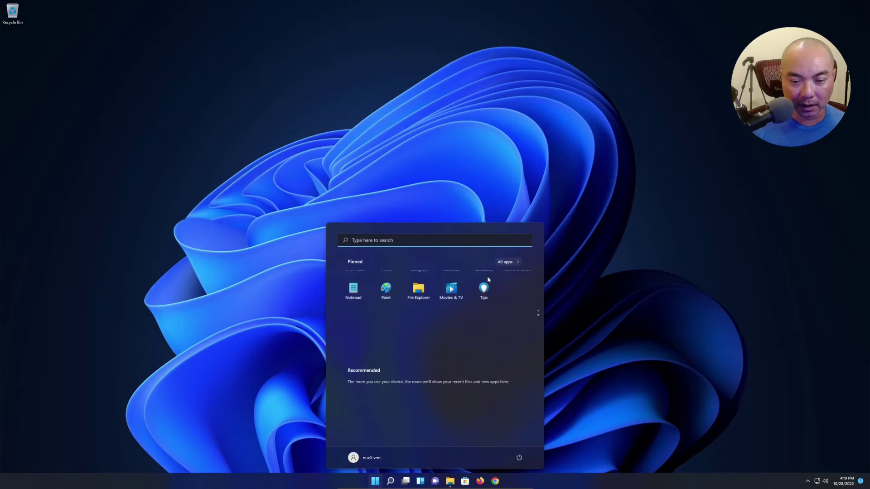
{"action": "scroll", "coordinate": [486, 276], "scroll_direction": "up", "scroll_amount": 1}
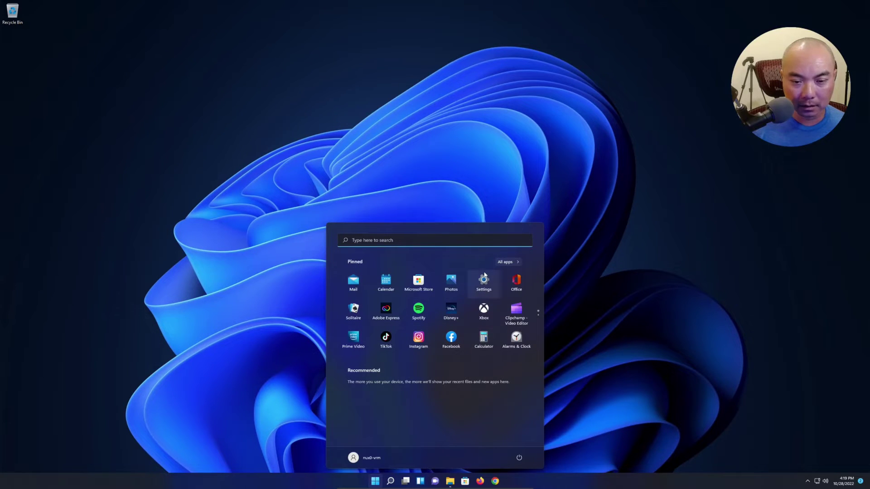
Open Settings from the Start menu, widen its window, then maximize it
{"action": "left_click", "coordinate": [483, 280]}
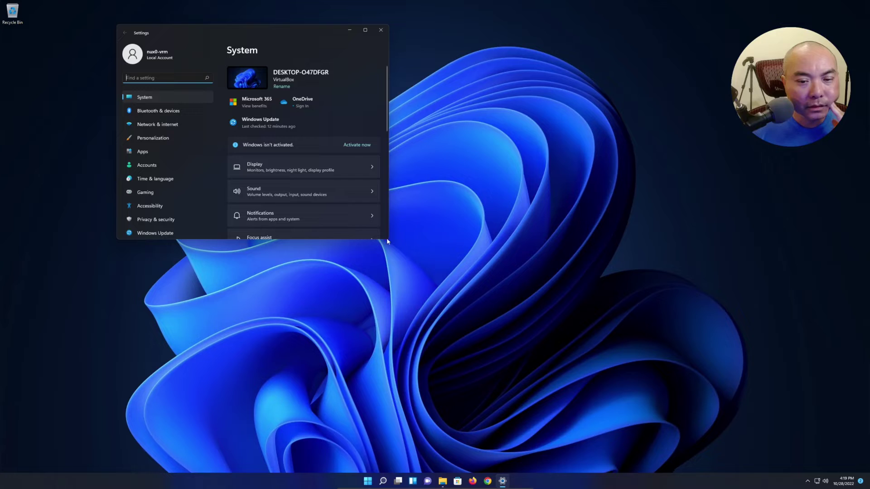
{"action": "left_click_drag", "start_coordinate": [389, 237], "coordinate": [579, 291]}
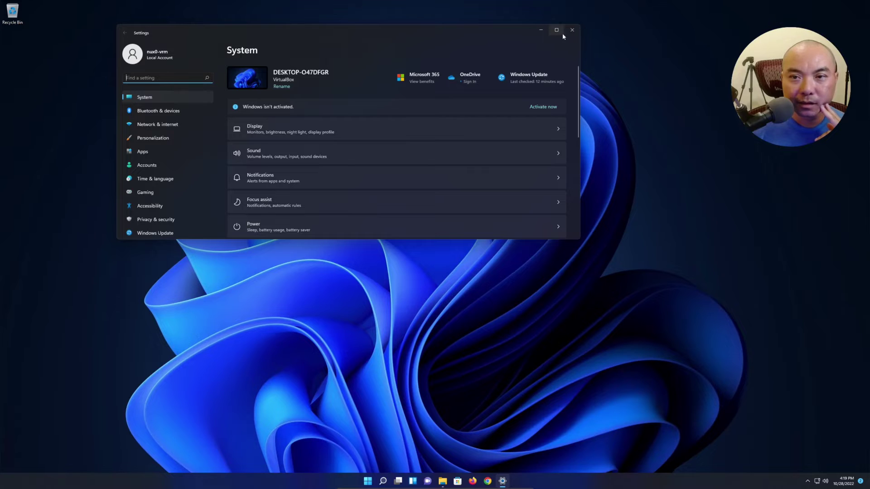
{"action": "left_click", "coordinate": [556, 30]}
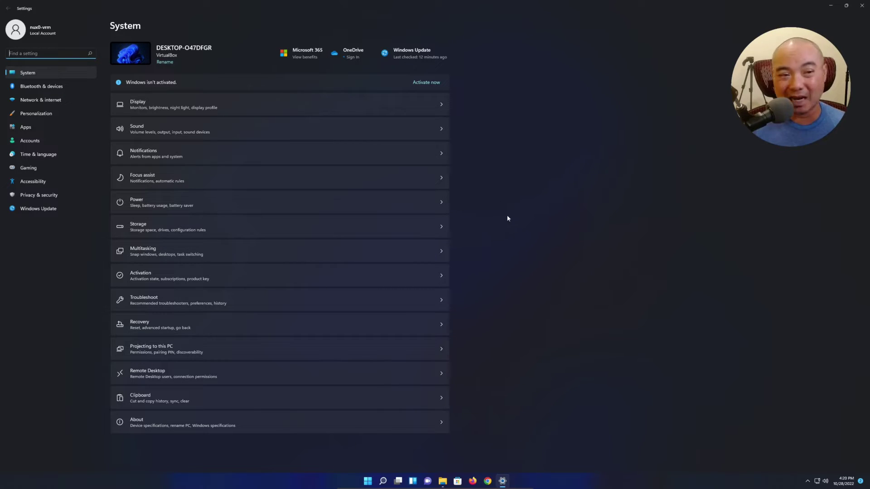
{"action": "left_click", "coordinate": [266, 111]}
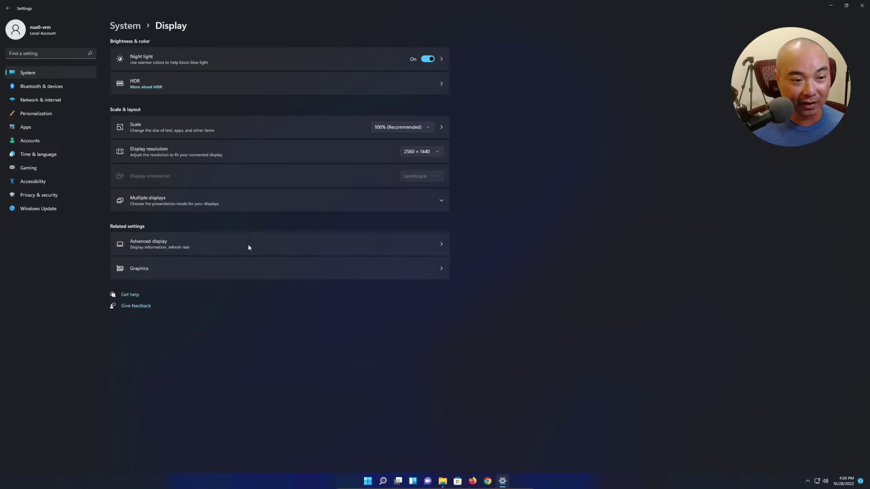
{"action": "left_click", "coordinate": [7, 8]}
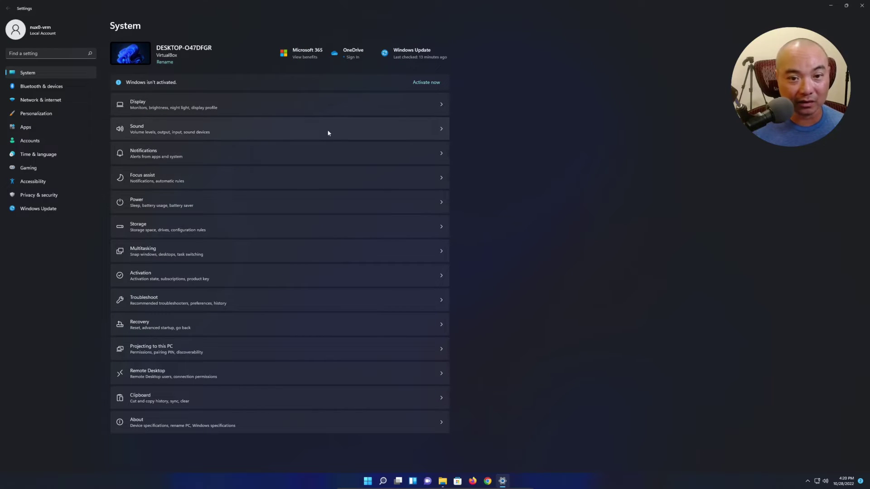
{"action": "left_click", "coordinate": [327, 132]}
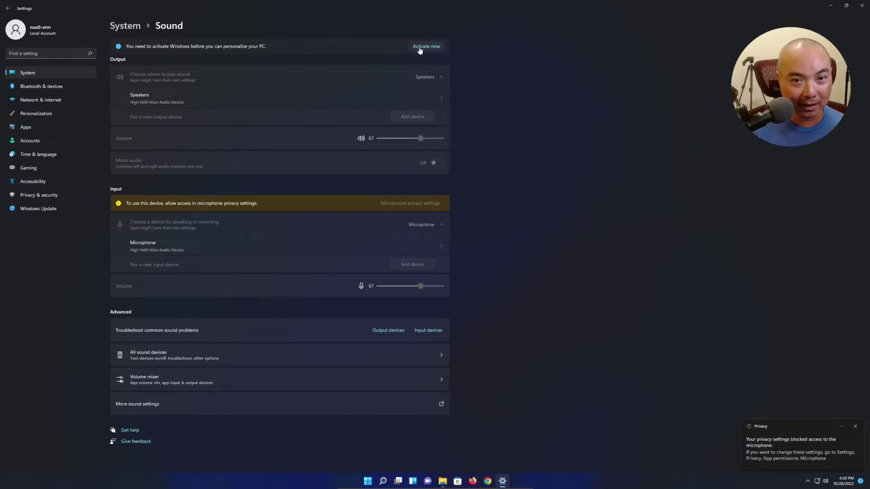
{"action": "left_click", "coordinate": [8, 8]}
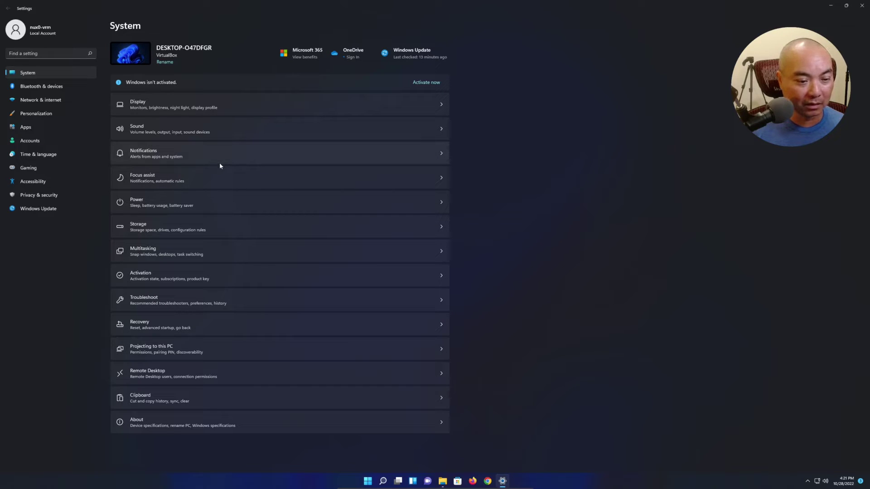
{"action": "left_click", "coordinate": [219, 159]}
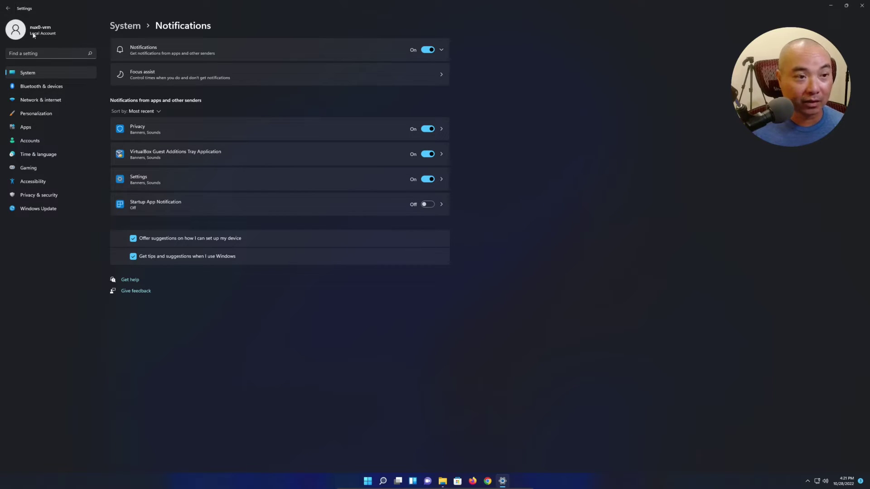
{"action": "left_click", "coordinate": [124, 26]}
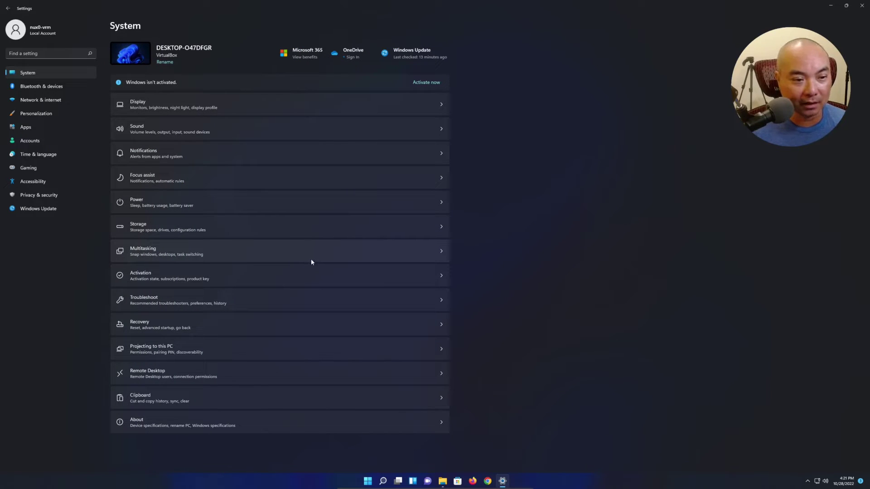
{"action": "left_click", "coordinate": [285, 212]}
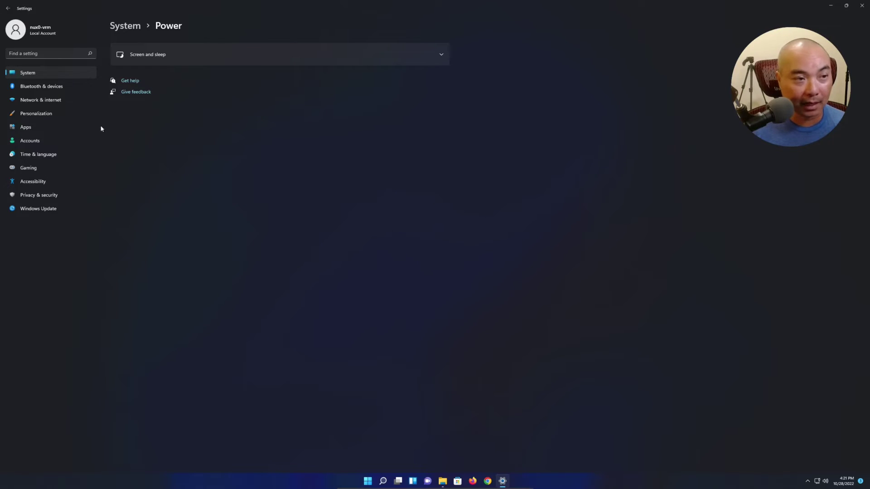
{"action": "left_click", "coordinate": [121, 28]}
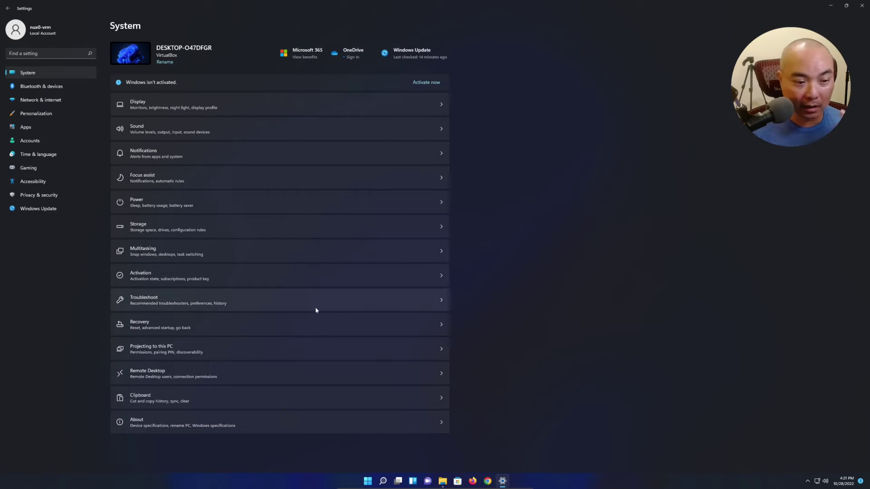
{"action": "left_click", "coordinate": [280, 282]}
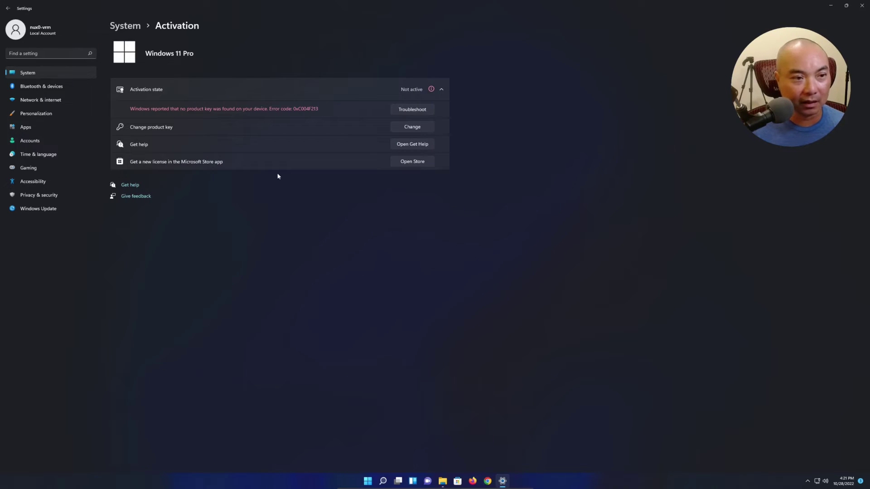
{"action": "left_click", "coordinate": [125, 25]}
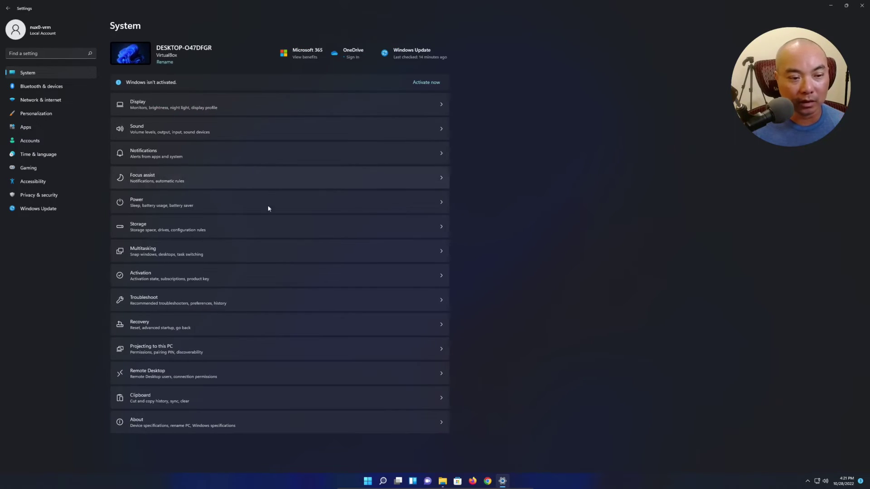
{"action": "left_click", "coordinate": [254, 322]}
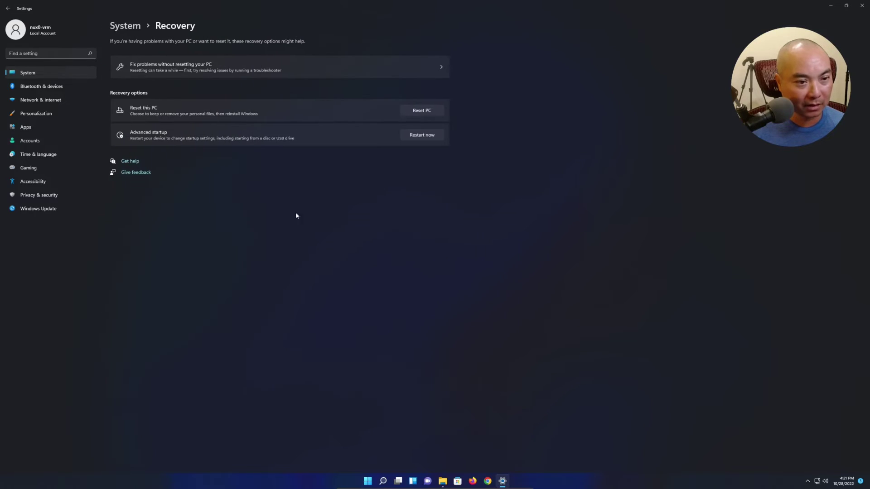
{"action": "left_click", "coordinate": [129, 26]}
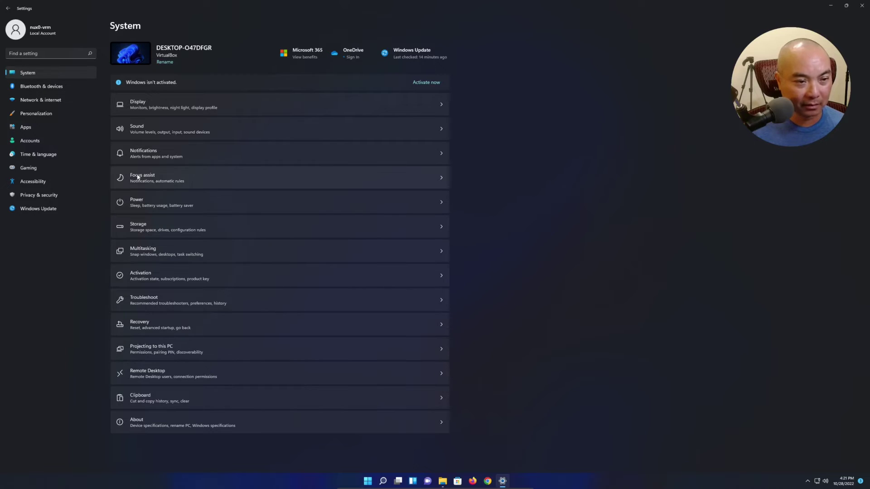
{"action": "left_click", "coordinate": [317, 348]}
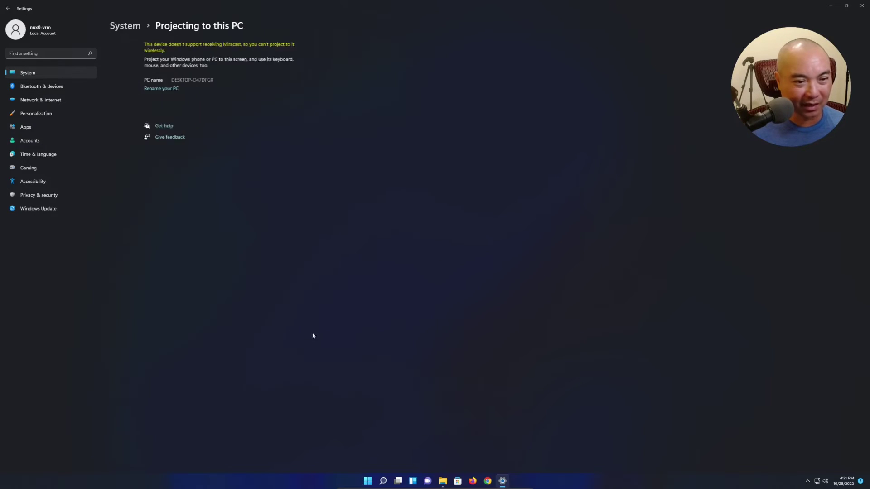
{"action": "left_click", "coordinate": [125, 26]}
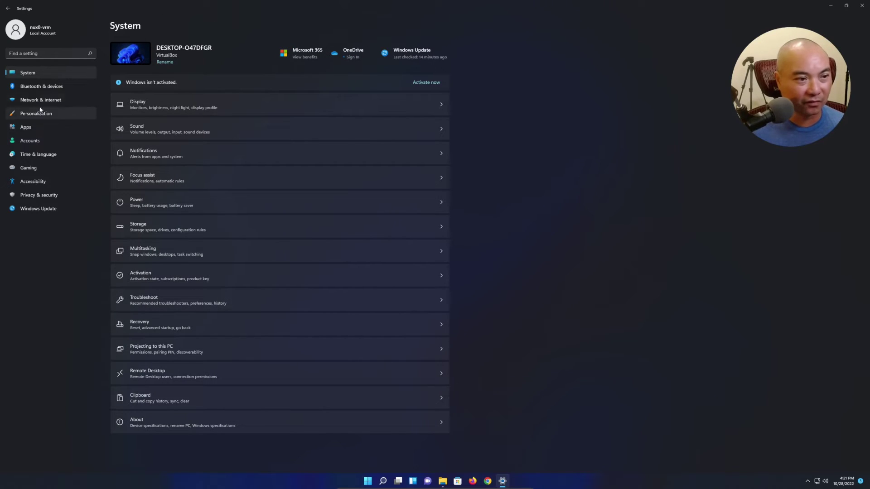
Look at the Cameras and Your Phone pages under Bluetooth & devices, then open Network & internet
{"action": "left_click", "coordinate": [28, 86]}
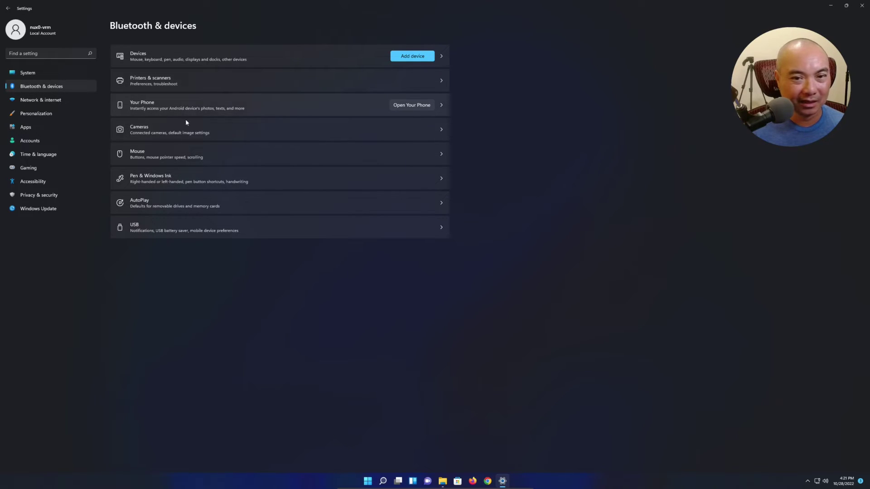
{"action": "left_click", "coordinate": [184, 138]}
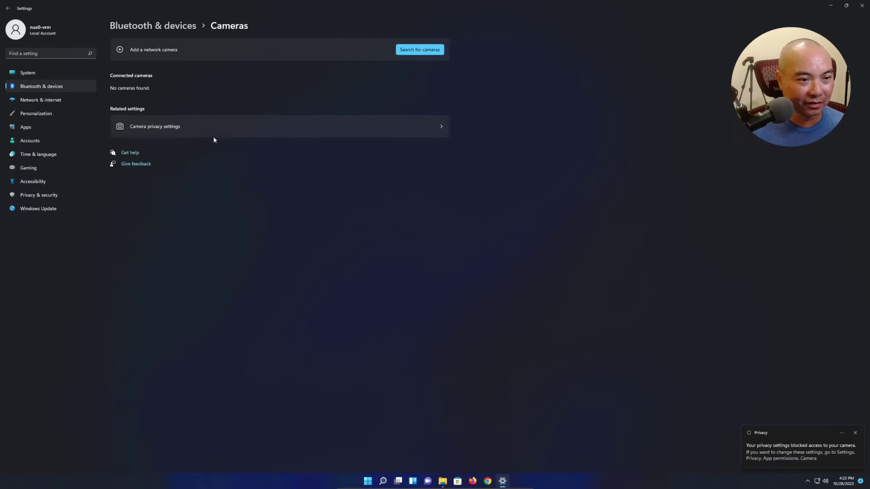
{"action": "left_click", "coordinate": [7, 8]}
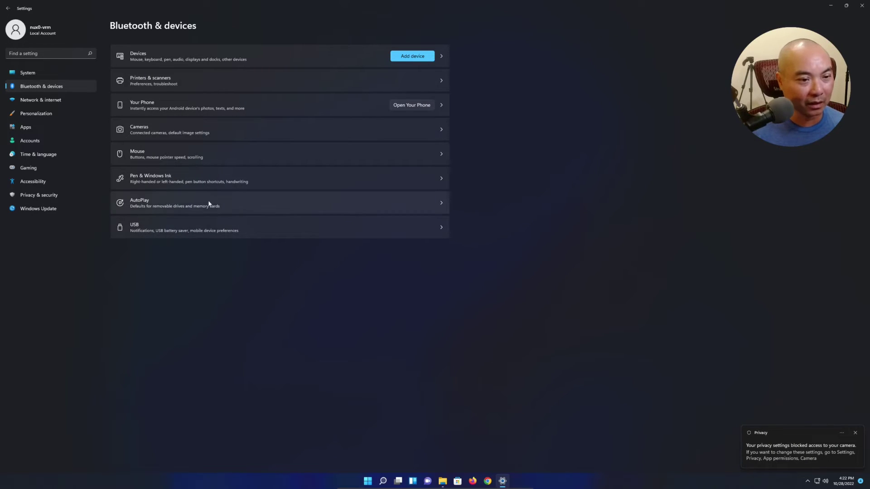
{"action": "left_click", "coordinate": [144, 107]}
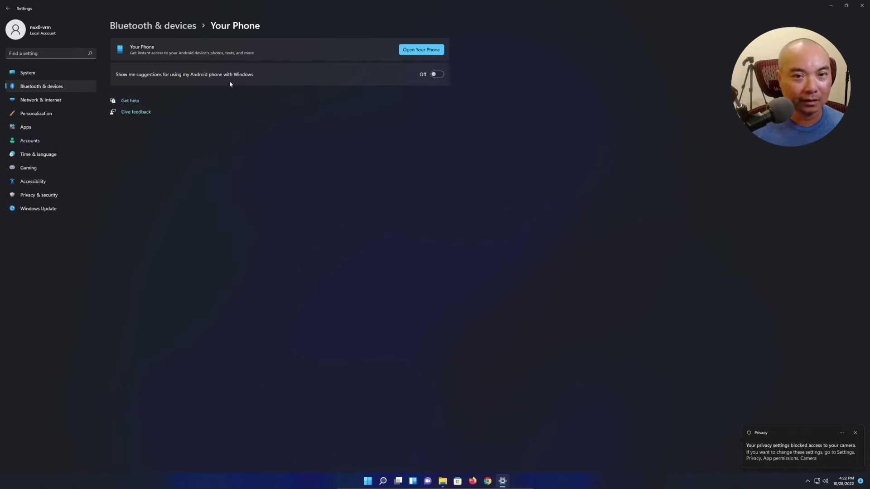
{"action": "left_click", "coordinate": [131, 26]}
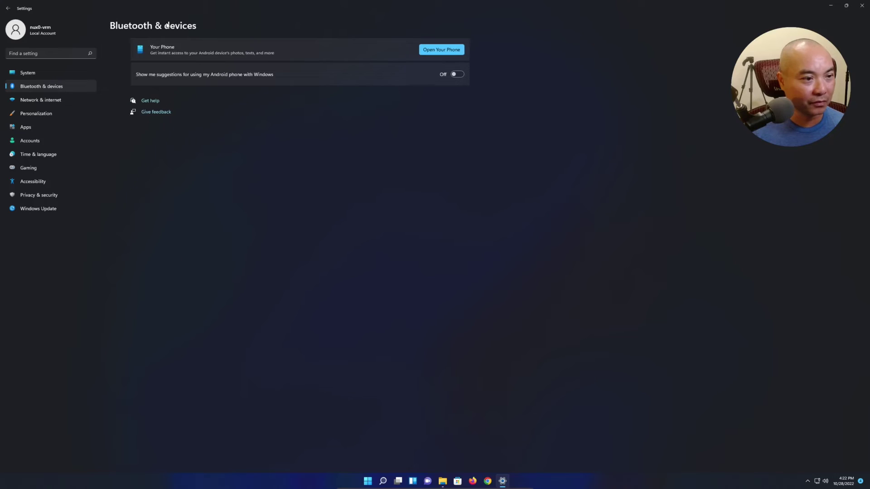
{"action": "left_click", "coordinate": [42, 102]}
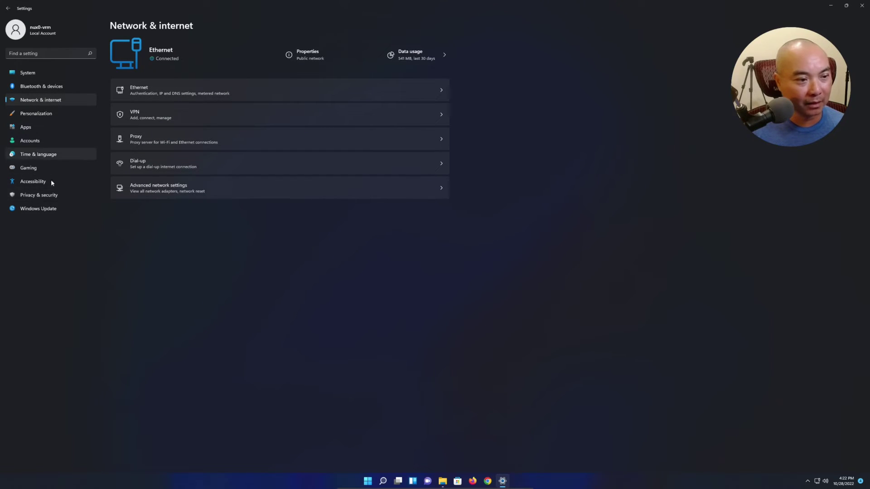
Open Privacy & security and visit its Windows Security, General and Location pages
{"action": "left_click", "coordinate": [51, 199]}
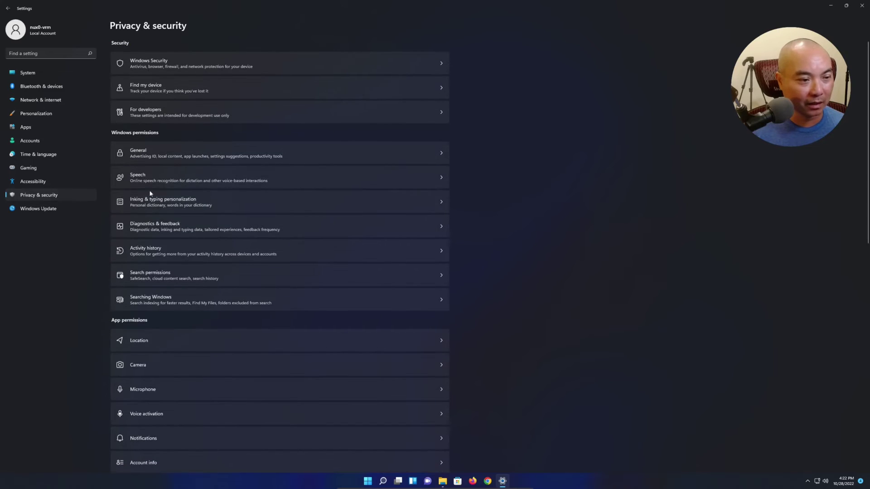
{"action": "left_click", "coordinate": [207, 71]}
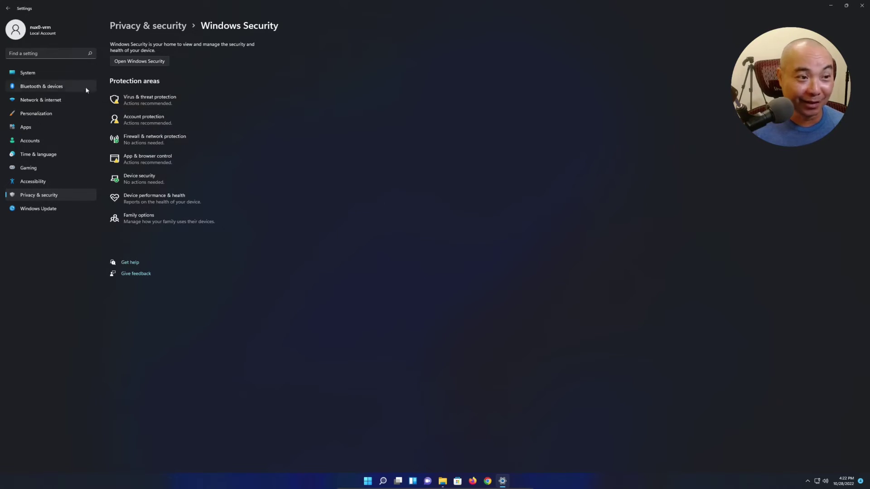
{"action": "left_click", "coordinate": [170, 29]}
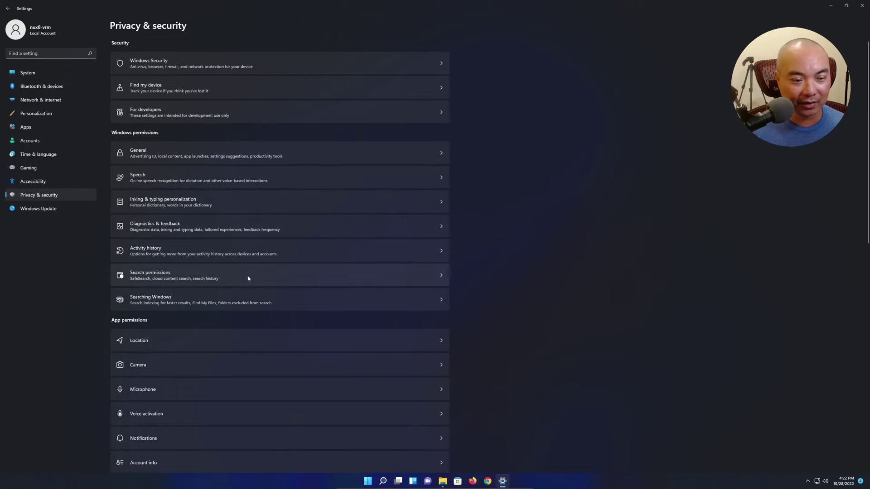
{"action": "left_click", "coordinate": [214, 157]}
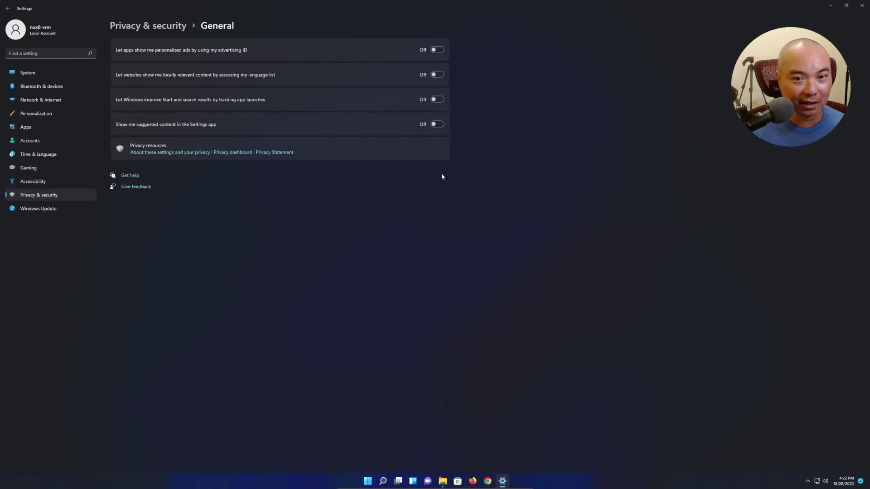
{"action": "left_click", "coordinate": [181, 33]}
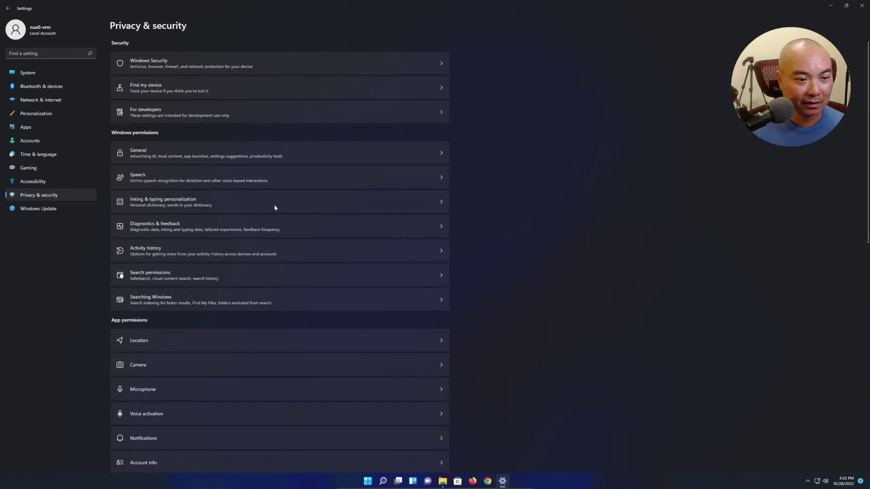
{"action": "left_click", "coordinate": [290, 340]}
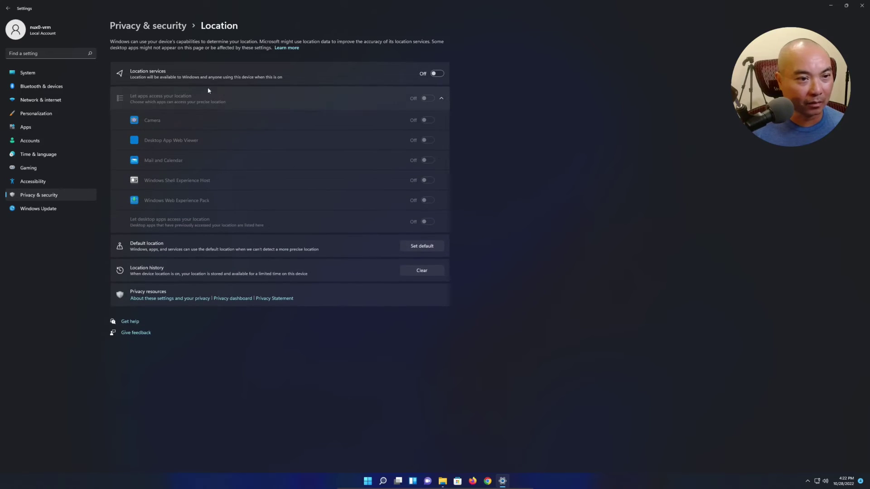
{"action": "left_click", "coordinate": [147, 26]}
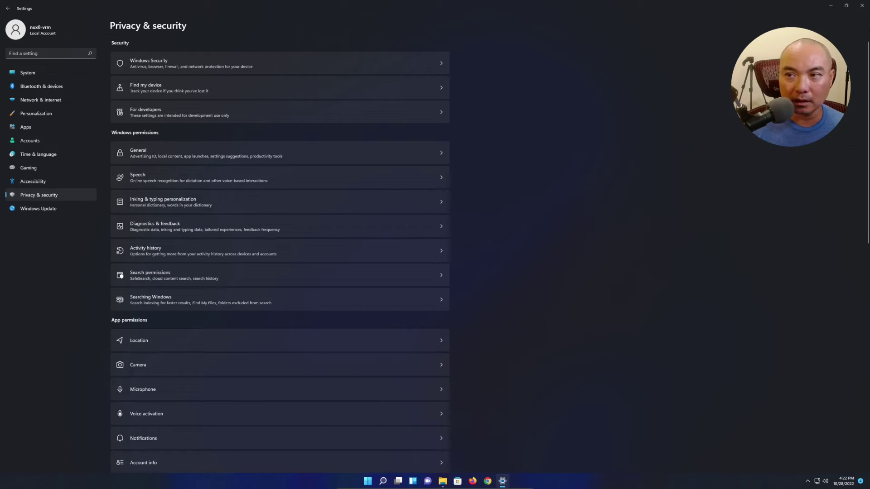
Restore down the Settings window and scroll through the content now showing
{"action": "left_click", "coordinate": [847, 7]}
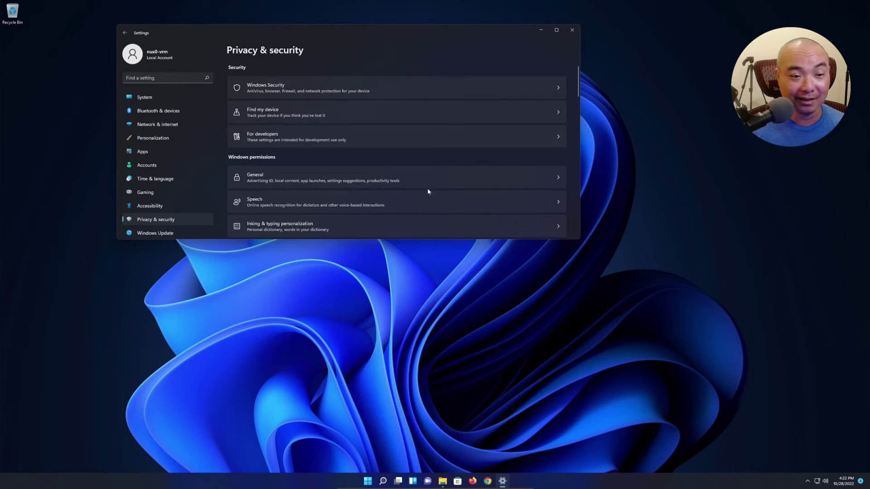
{"action": "scroll", "coordinate": [454, 161], "scroll_direction": "down", "scroll_amount": 2}
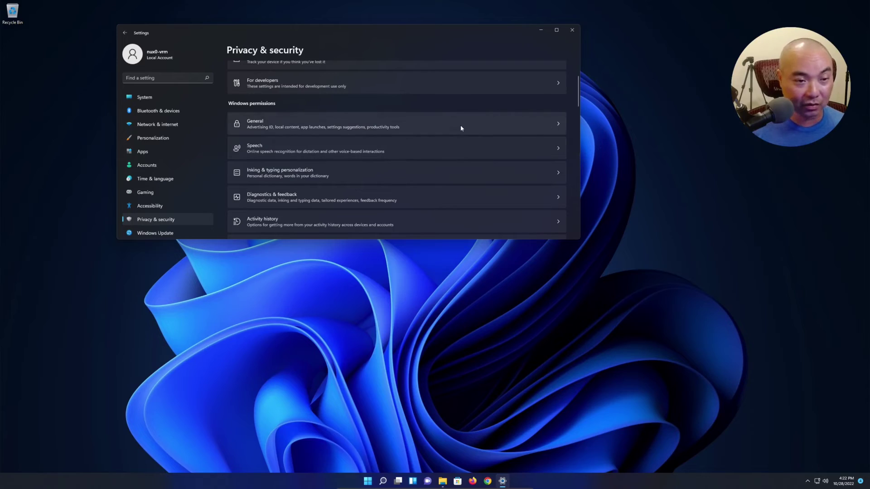
{"action": "scroll", "coordinate": [459, 128], "scroll_direction": "down", "scroll_amount": 5}
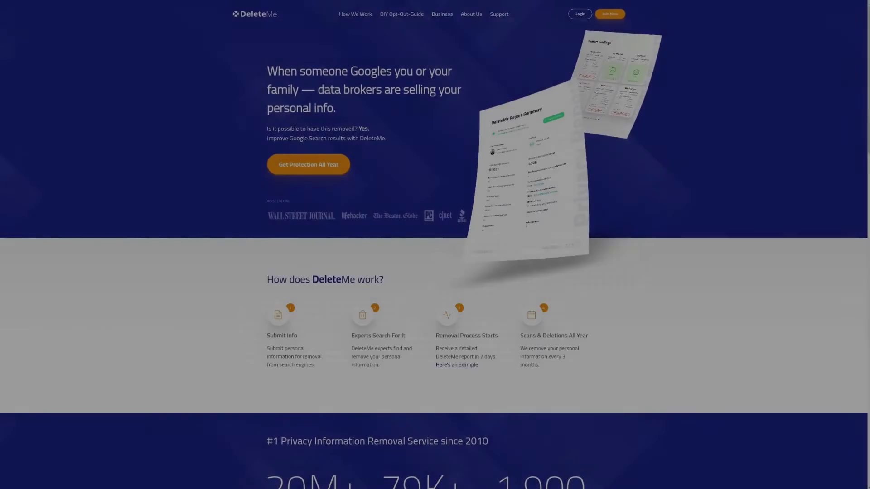
{"action": "scroll", "coordinate": [435, 245], "scroll_direction": "down", "scroll_amount": 1}
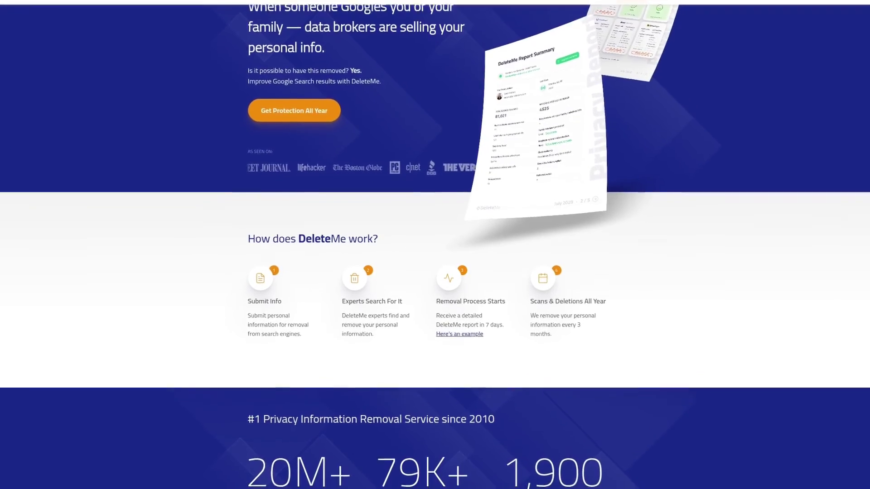
Scroll the DeleteMe page past 'How does DeleteMe work?' to its statistics and data-broker list
{"action": "scroll", "coordinate": [435, 245], "scroll_direction": "down", "scroll_amount": 2}
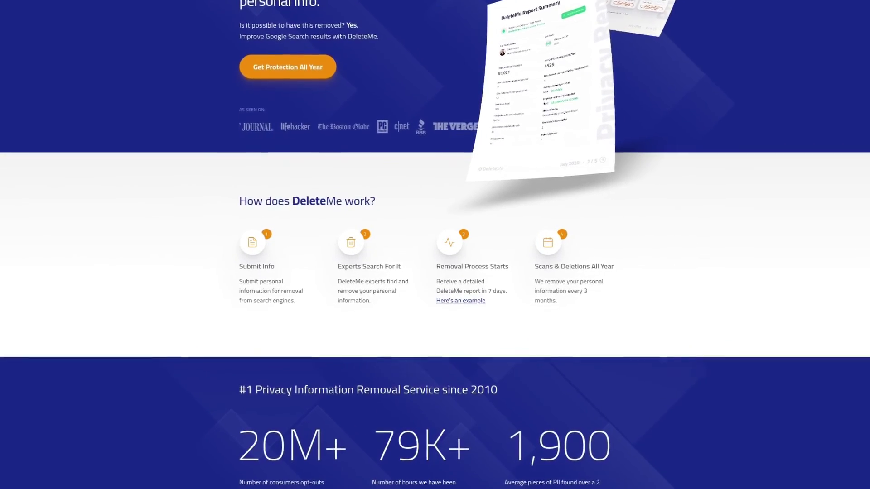
{"action": "scroll", "coordinate": [435, 244], "scroll_direction": "down", "scroll_amount": 2}
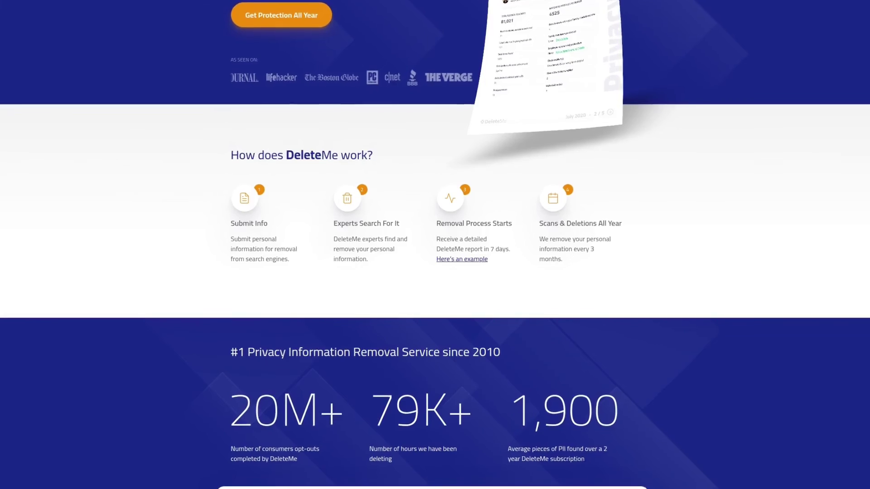
{"action": "scroll", "coordinate": [435, 244], "scroll_direction": "down", "scroll_amount": 1}
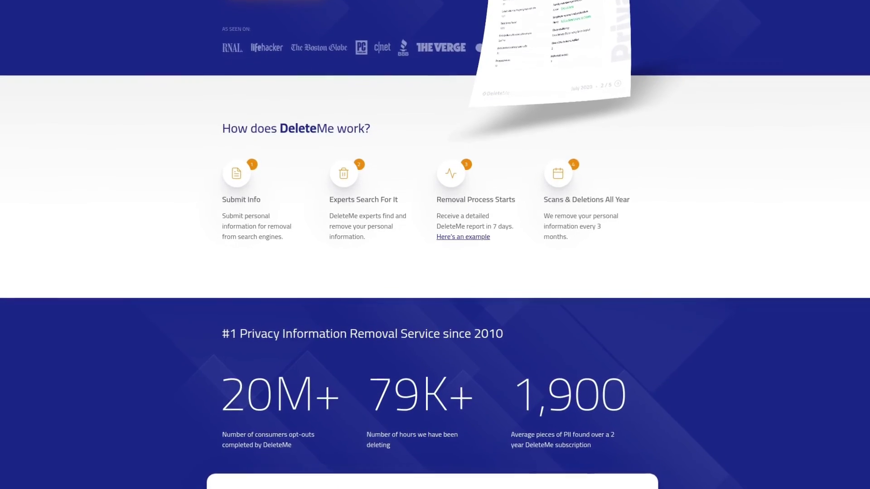
{"action": "scroll", "coordinate": [435, 245], "scroll_direction": "down", "scroll_amount": 1}
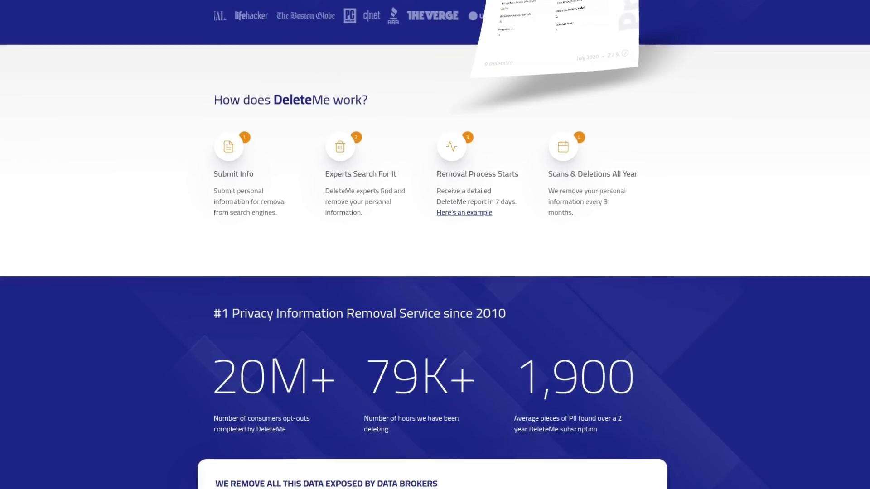
{"action": "scroll", "coordinate": [434, 244], "scroll_direction": "down", "scroll_amount": 2}
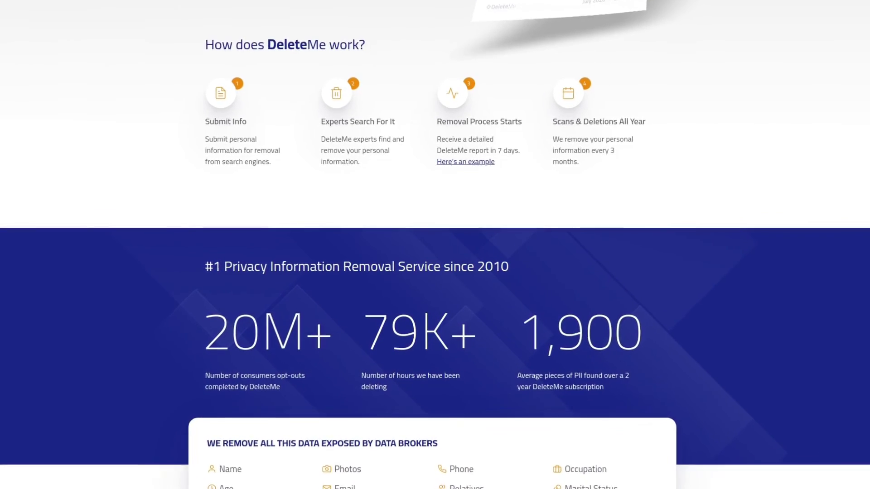
{"action": "scroll", "coordinate": [435, 244], "scroll_direction": "down", "scroll_amount": 1}
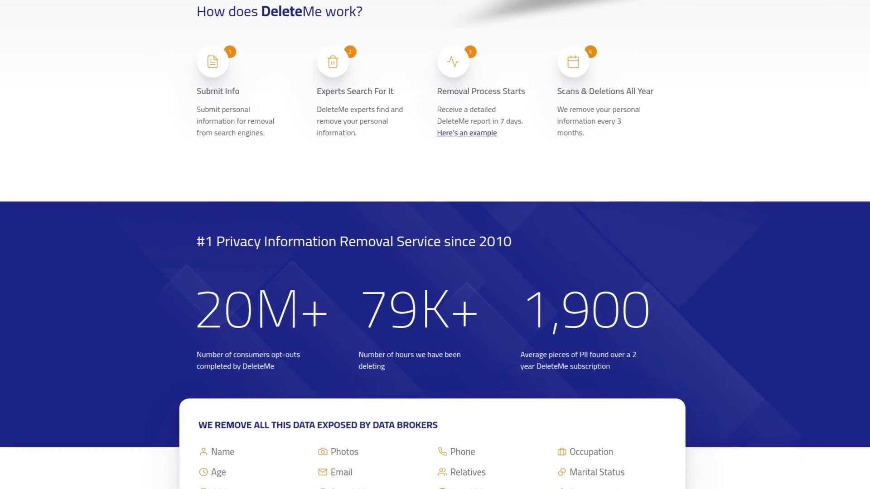
{"action": "scroll", "coordinate": [435, 244], "scroll_direction": "down", "scroll_amount": 1}
{"action": "scroll", "coordinate": [435, 245], "scroll_direction": "down", "scroll_amount": 1}
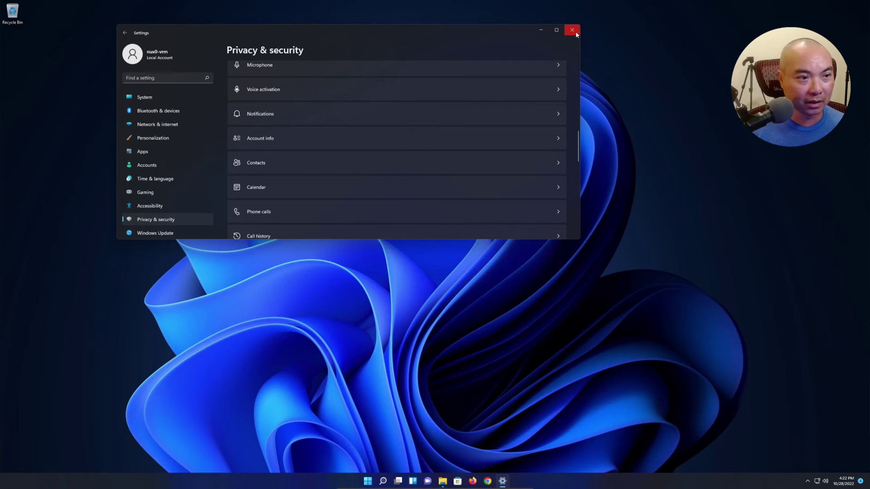
Open File Explorer on Desktop, then move through Downloads to the empty Documents folder
{"action": "left_click", "coordinate": [572, 30]}
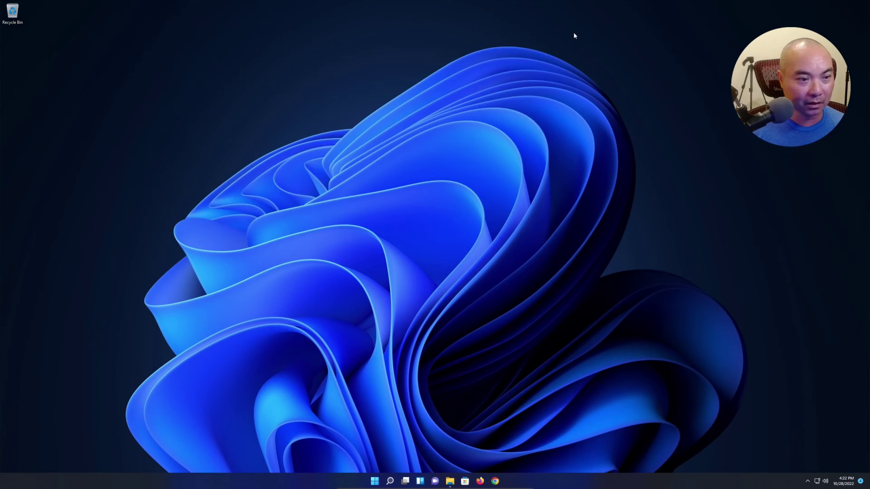
{"action": "left_click", "coordinate": [449, 481]}
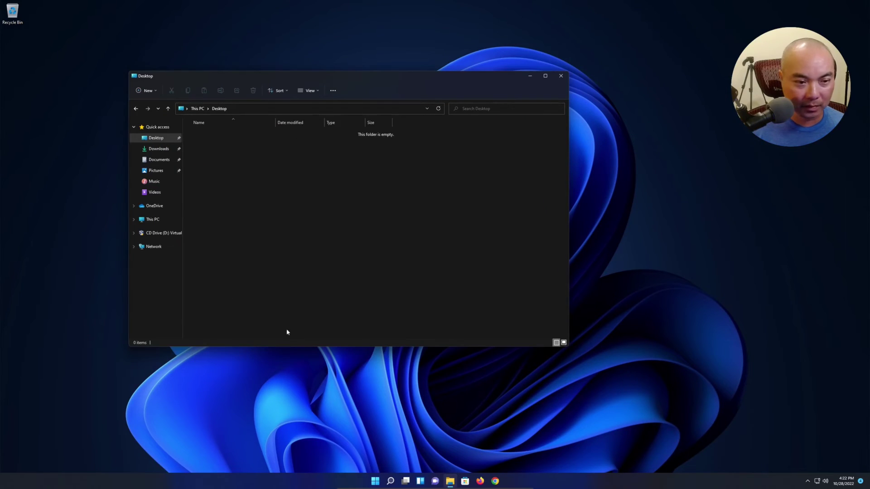
{"action": "left_click", "coordinate": [159, 148]}
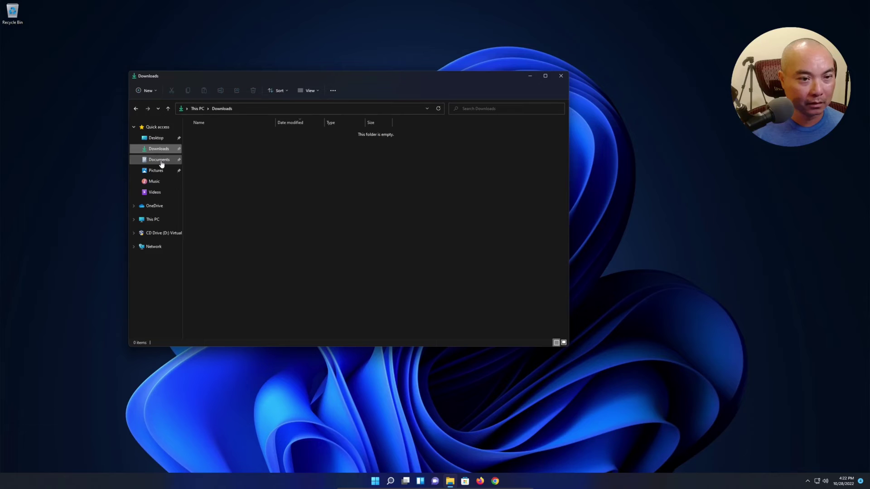
{"action": "left_click", "coordinate": [161, 160]}
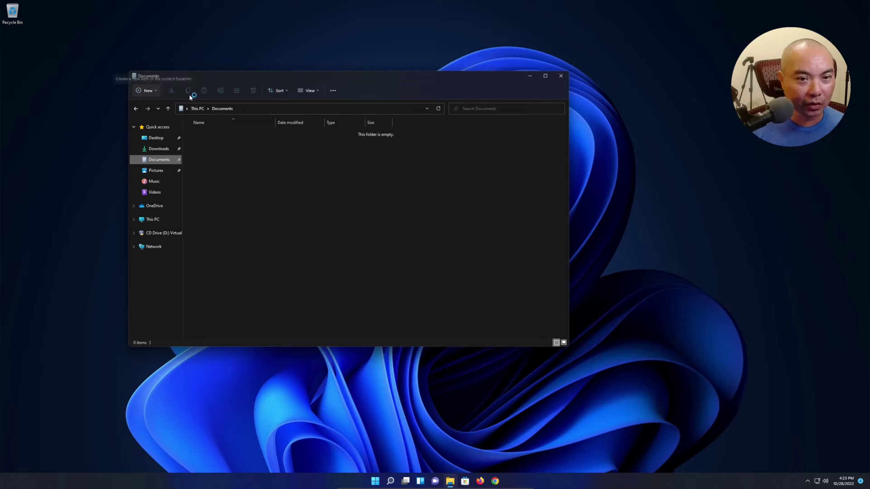
Inspect and dismiss the See more, View, Sort and New menus in Documents
{"action": "left_click", "coordinate": [331, 91]}
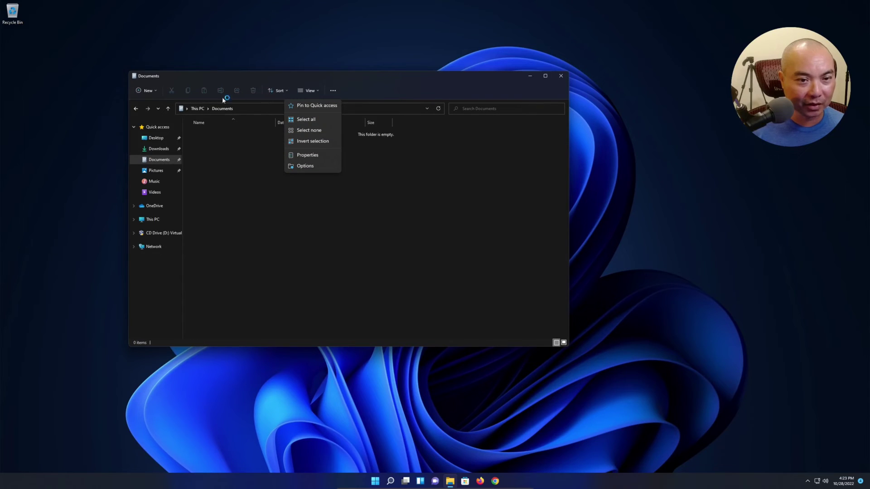
{"action": "left_click", "coordinate": [263, 185]}
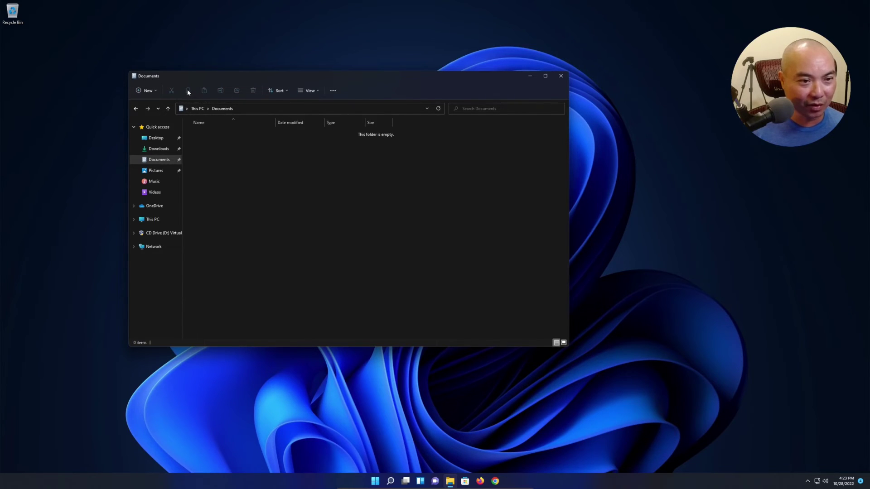
{"action": "left_click", "coordinate": [315, 91]}
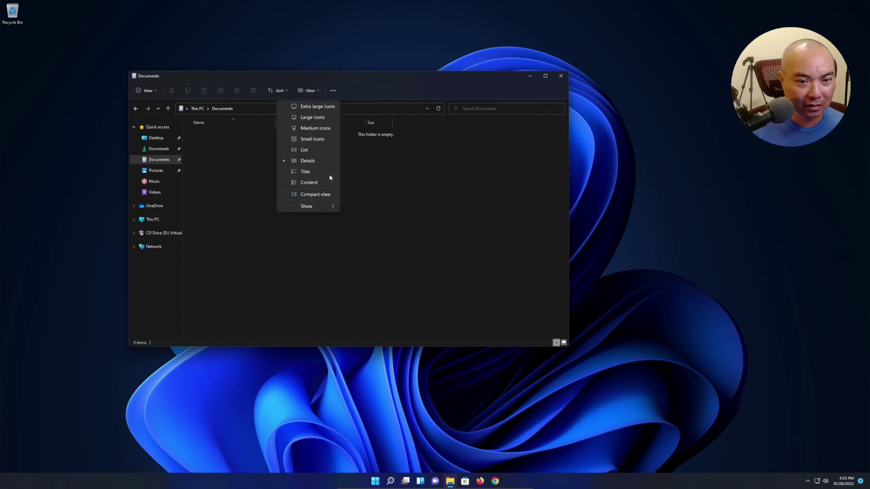
{"action": "left_click", "coordinate": [398, 195]}
{"action": "left_click", "coordinate": [284, 91]}
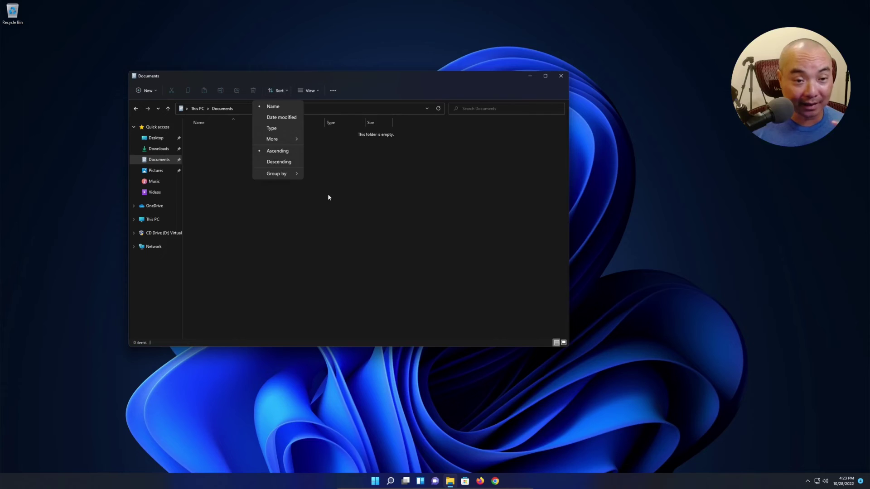
{"action": "left_click", "coordinate": [357, 195]}
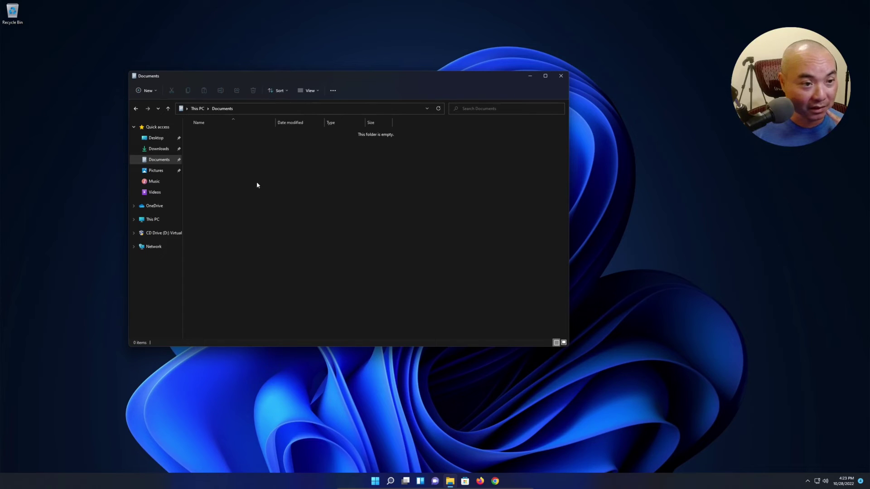
{"action": "left_click", "coordinate": [150, 91]}
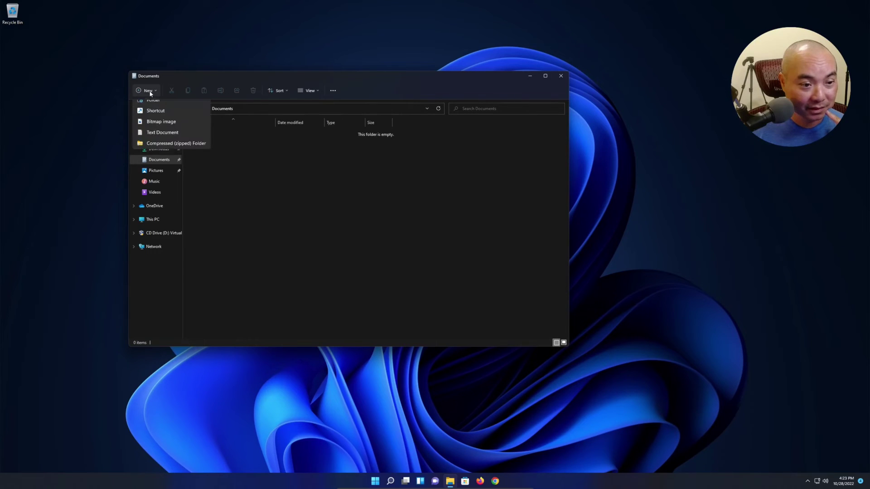
{"action": "left_click", "coordinate": [305, 213]}
{"action": "left_click", "coordinate": [336, 92]}
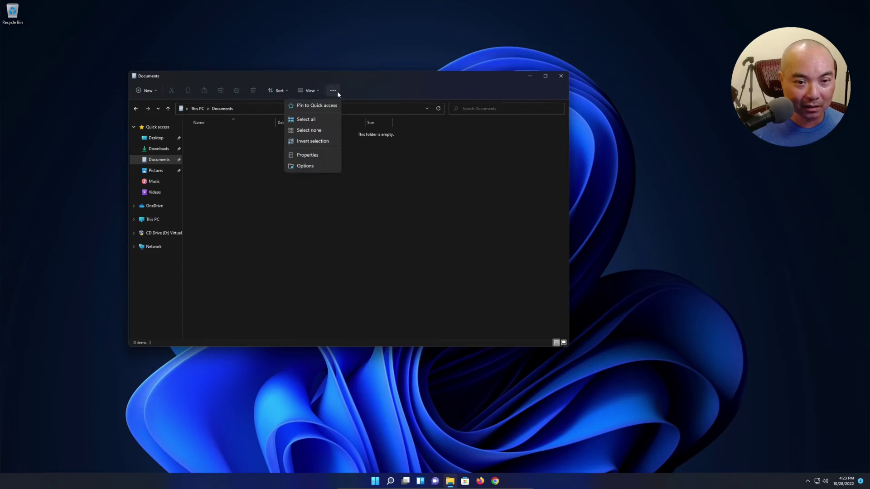
{"action": "left_click", "coordinate": [214, 235]}
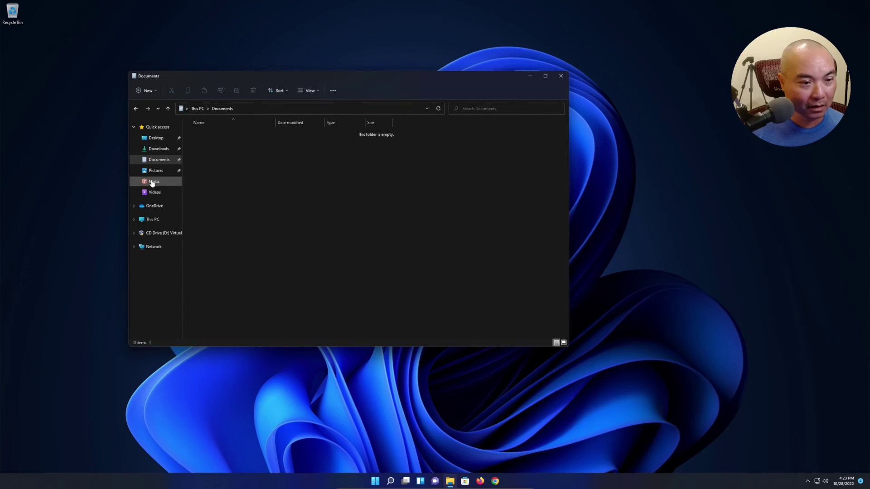
Browse the Pictures and Music folders, ending on the empty Videos folder
{"action": "left_click", "coordinate": [154, 172]}
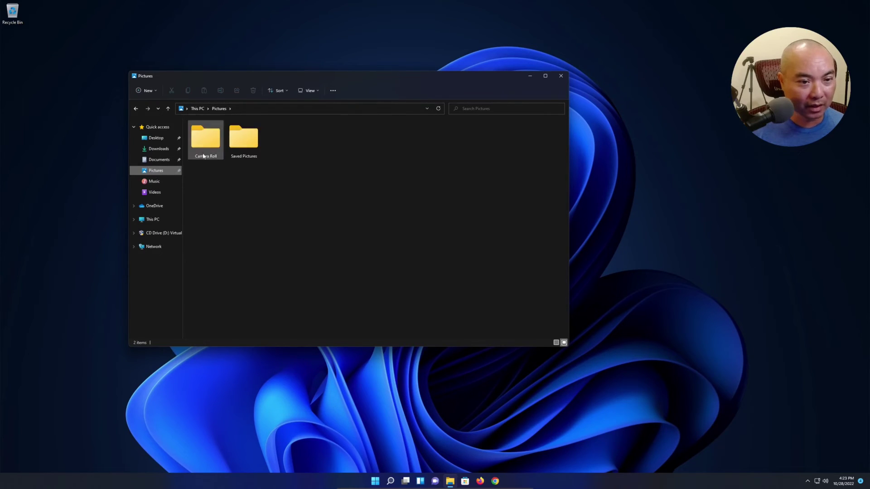
{"action": "left_click", "coordinate": [153, 182]}
{"action": "left_click", "coordinate": [159, 194]}
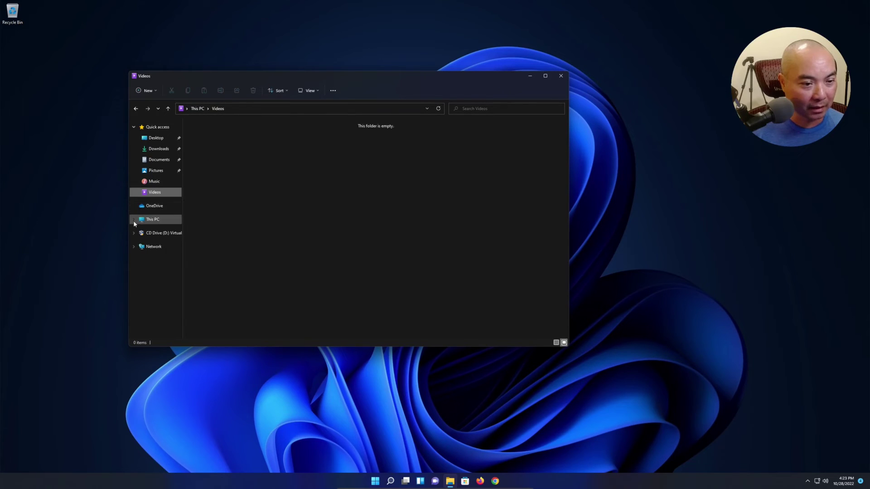
Expand and collapse This PC and the CD Drive (D:) in the navigation pane
{"action": "left_click", "coordinate": [134, 220]}
{"action": "left_click", "coordinate": [134, 220]}
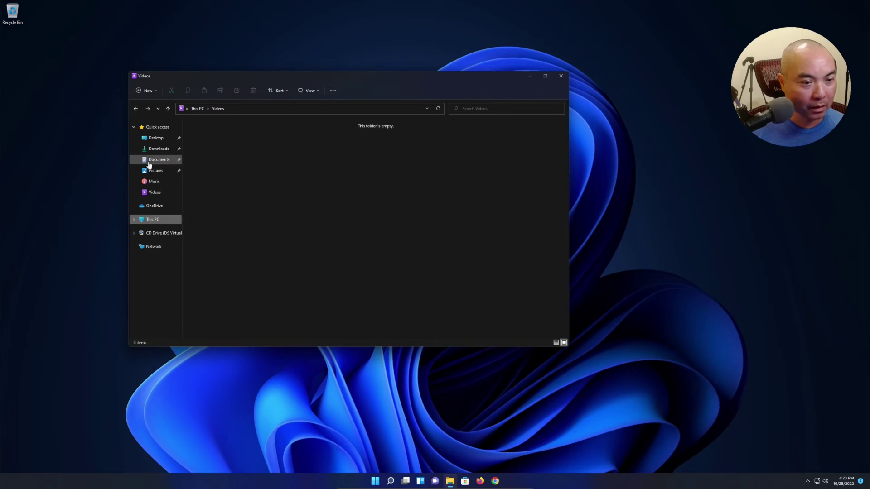
{"action": "left_click", "coordinate": [133, 233]}
{"action": "left_click", "coordinate": [134, 233]}
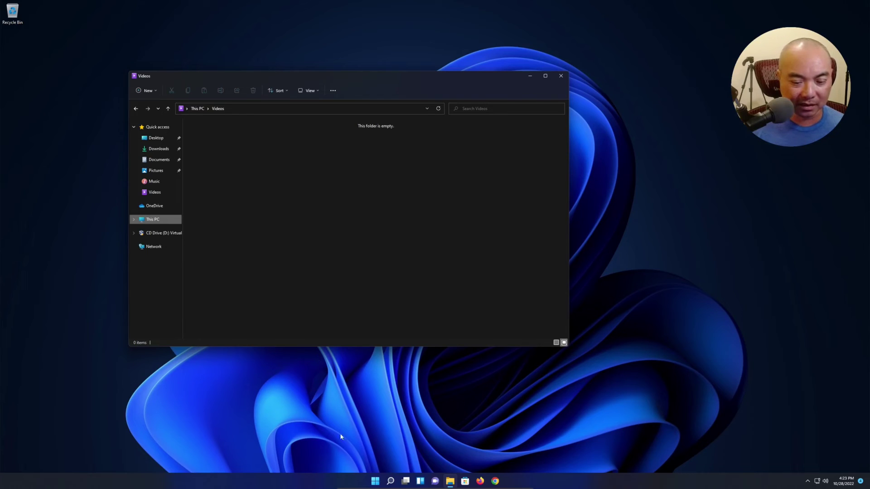
{"action": "mouse_move", "coordinate": [498, 488]}
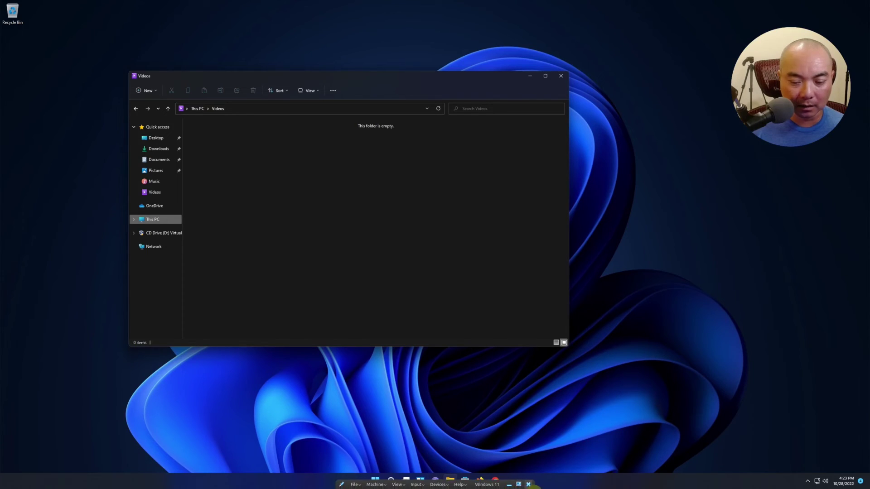
{"action": "left_click", "coordinate": [542, 410]}
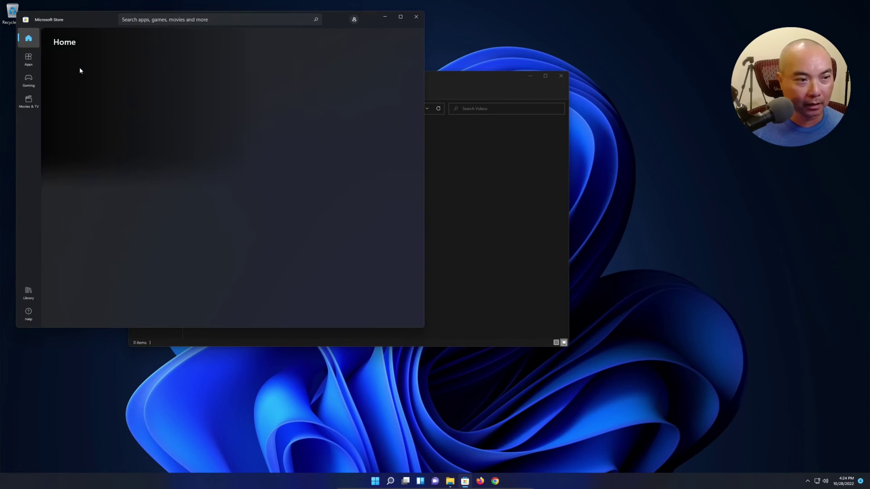
{"action": "left_click", "coordinate": [26, 61]}
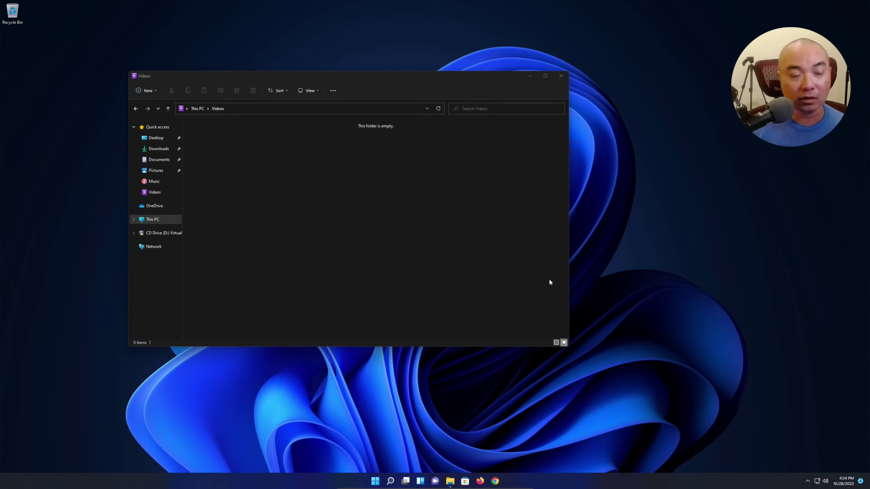
Minimize the Videos window, page through Start's pinned apps, and launch Settings
{"action": "left_click", "coordinate": [529, 78]}
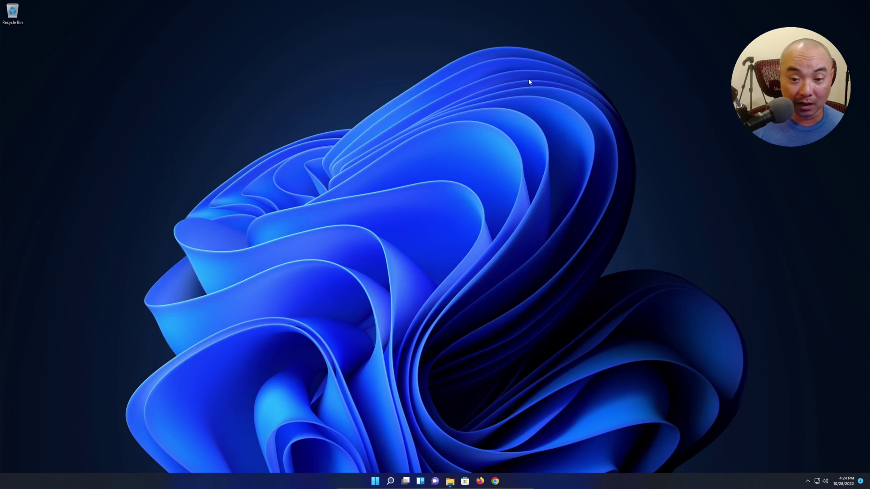
{"action": "left_click", "coordinate": [374, 481]}
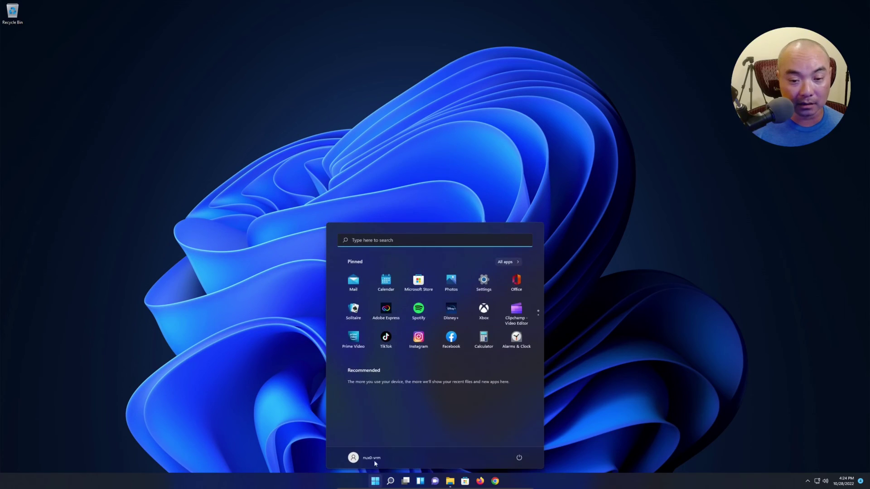
{"action": "scroll", "coordinate": [494, 278], "scroll_direction": "down", "scroll_amount": 1}
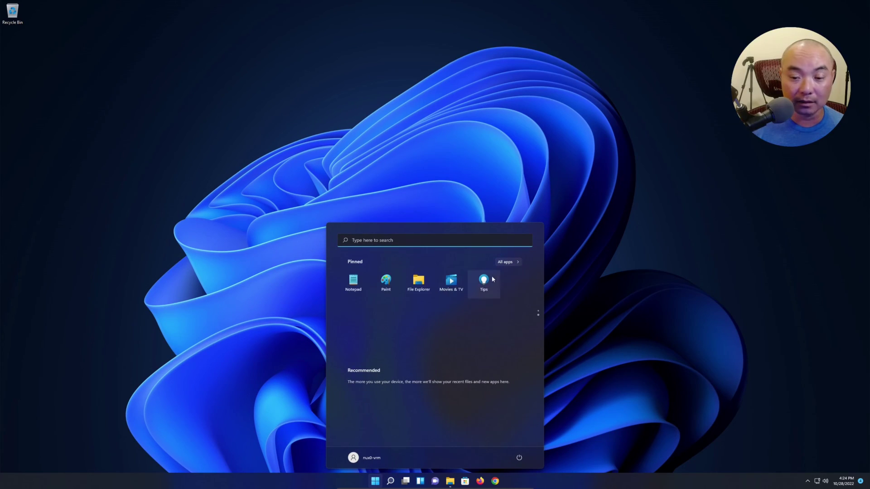
{"action": "scroll", "coordinate": [499, 352], "scroll_direction": "up", "scroll_amount": 1}
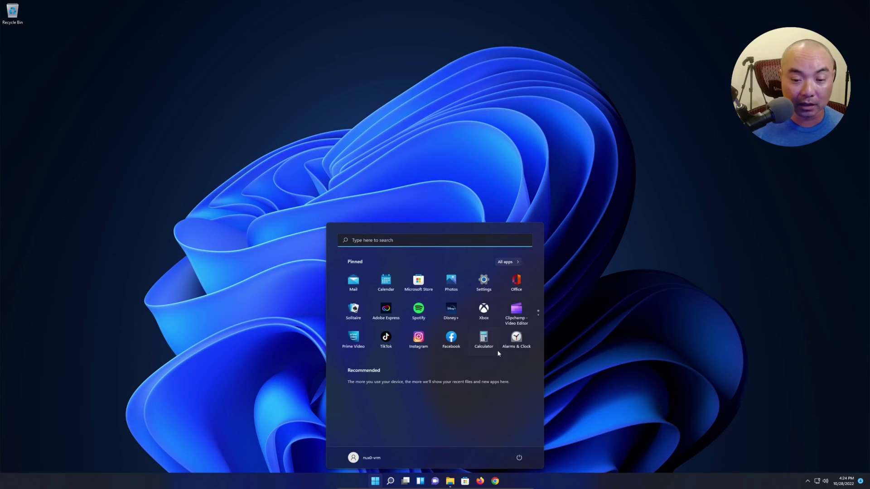
{"action": "left_click", "coordinate": [482, 286]}
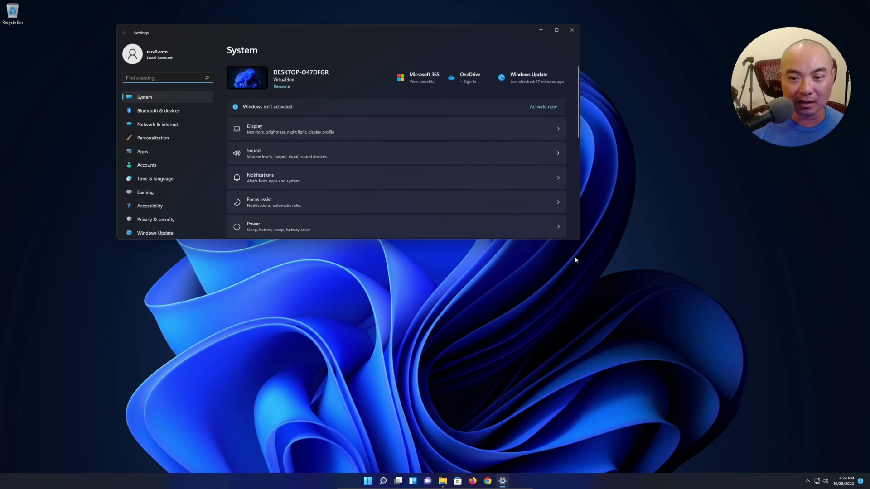
Enlarge the Settings window and go to the Windows Update page
{"action": "left_click_drag", "start_coordinate": [580, 240], "coordinate": [586, 330]}
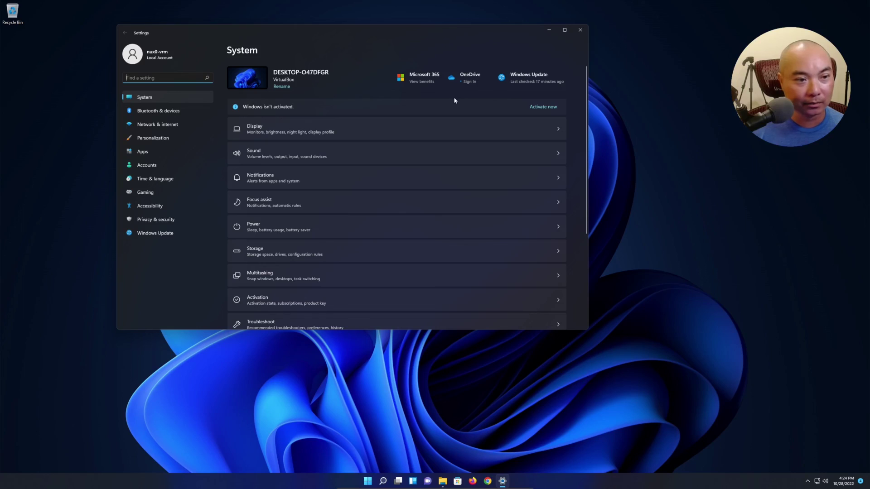
{"action": "left_click", "coordinate": [545, 82]}
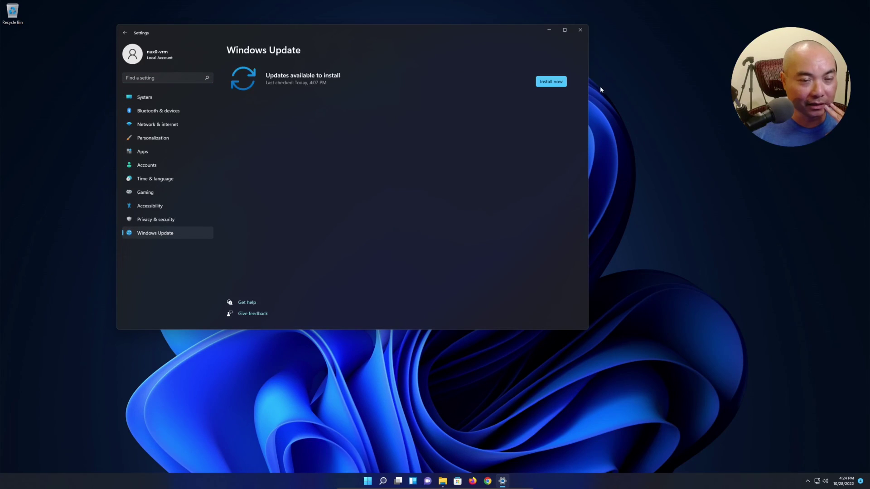